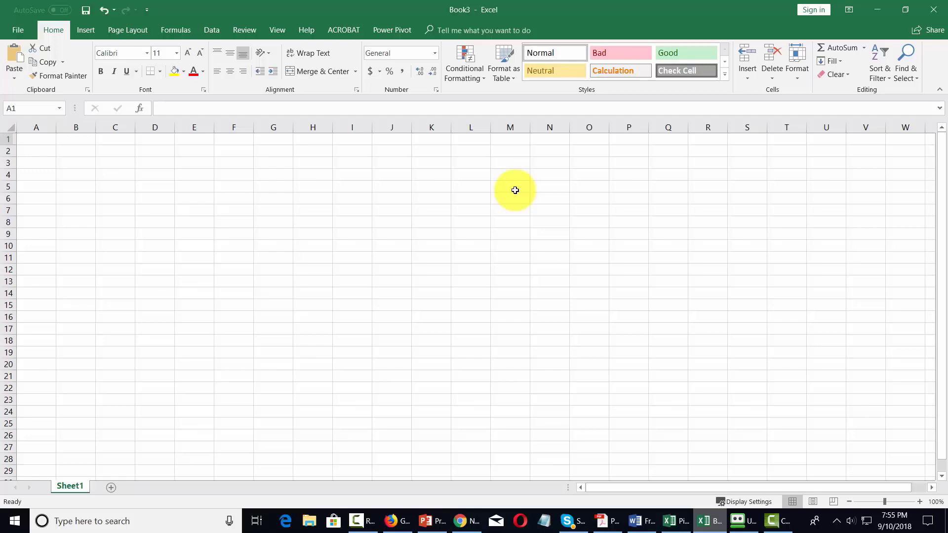
# - Open a new blank workbook, leave print view, and step into and out of the File backstage
pyautogui.hotkey('ctrl', 'n')
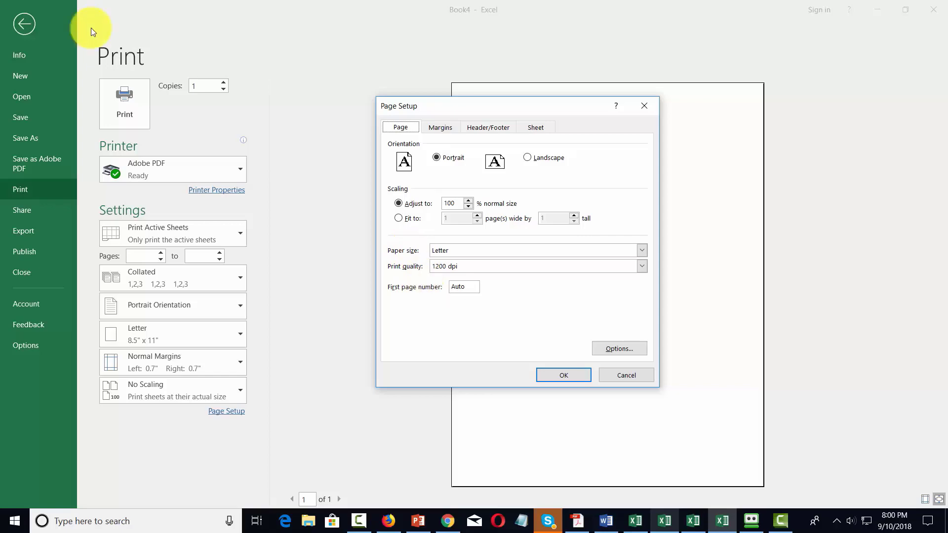
pyautogui.press('Escape')
pyautogui.press('Escape')
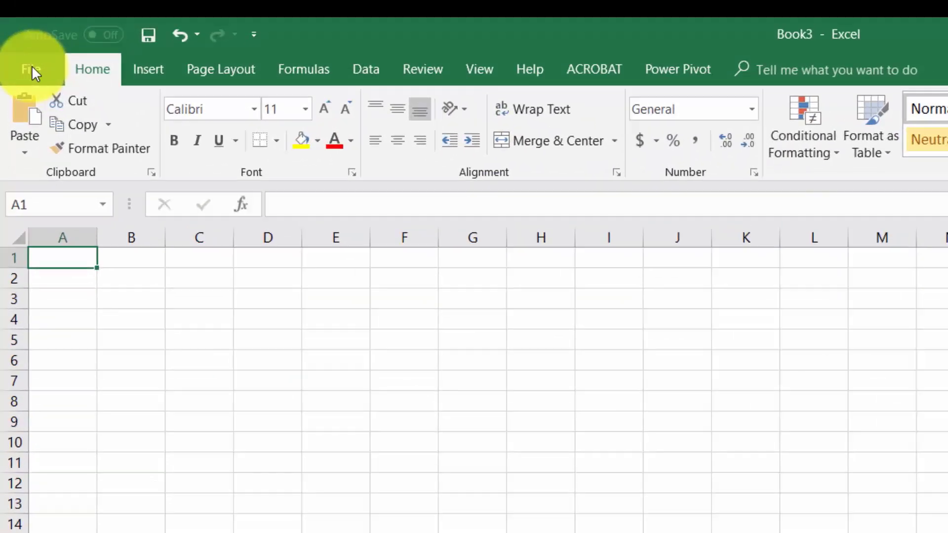
pyautogui.click(19, 29)
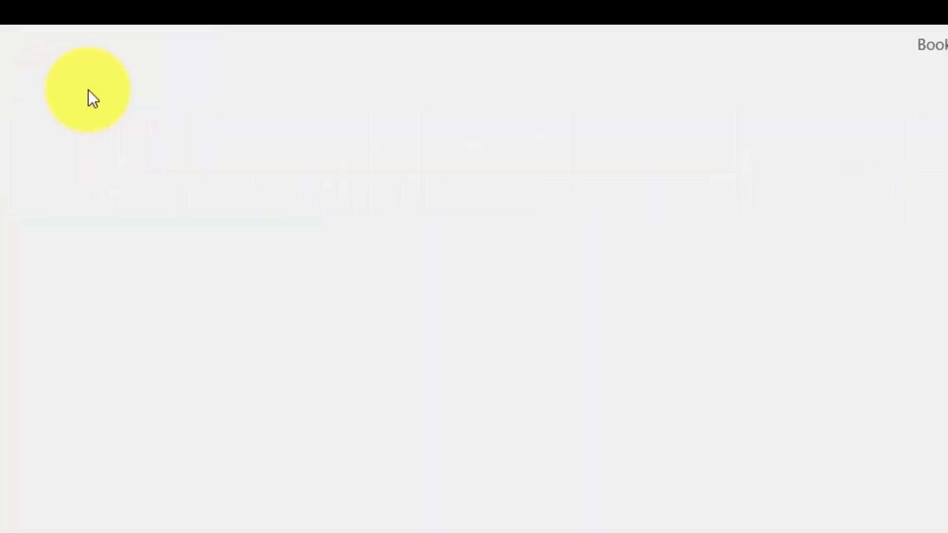
pyautogui.click(52, 75)
# - Browse the Insert, Page Layout, Formulas, Data, Review and View ribbon tabs
pyautogui.click(164, 90)
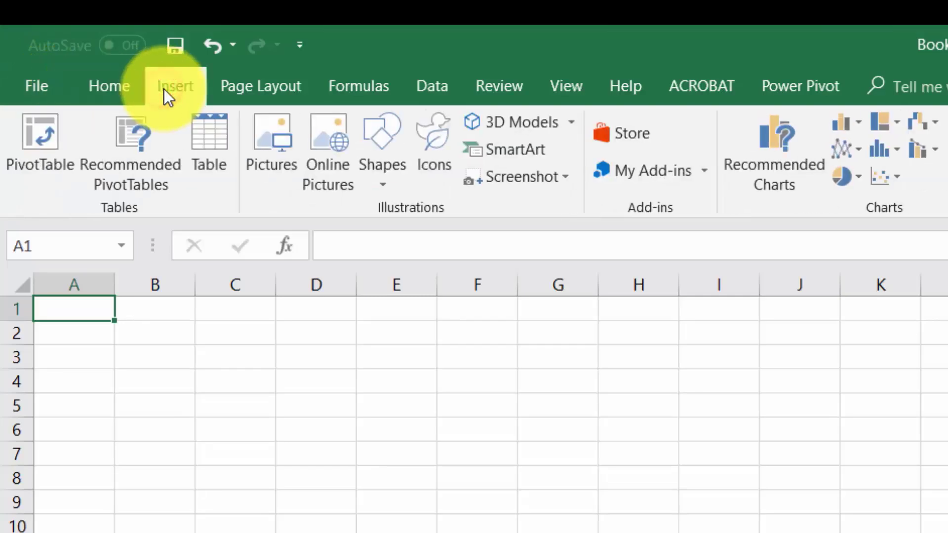
pyautogui.click(263, 92)
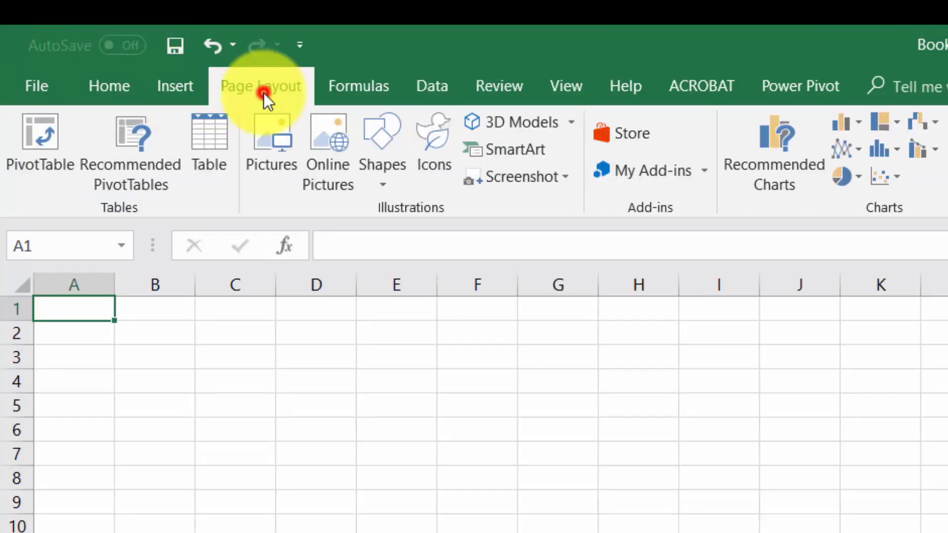
pyautogui.click(351, 89)
pyautogui.click(434, 89)
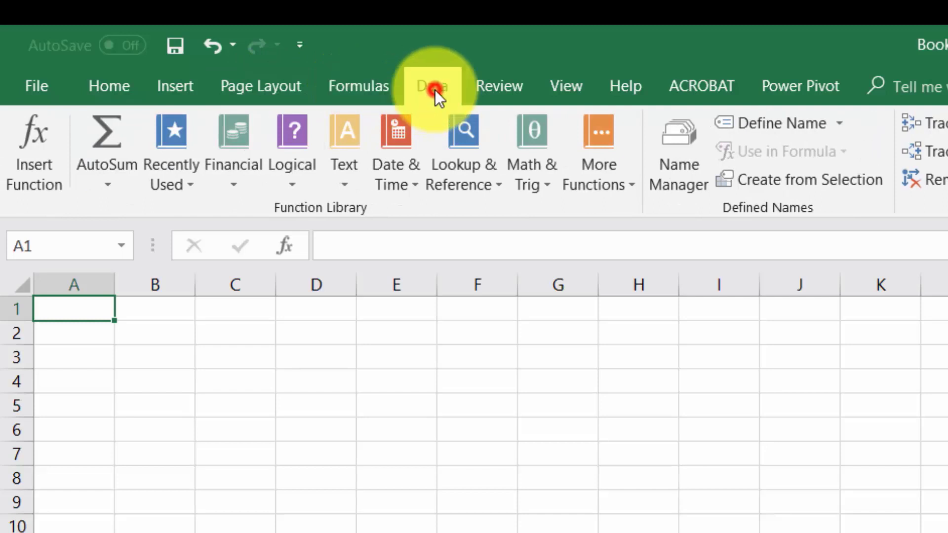
pyautogui.click(499, 87)
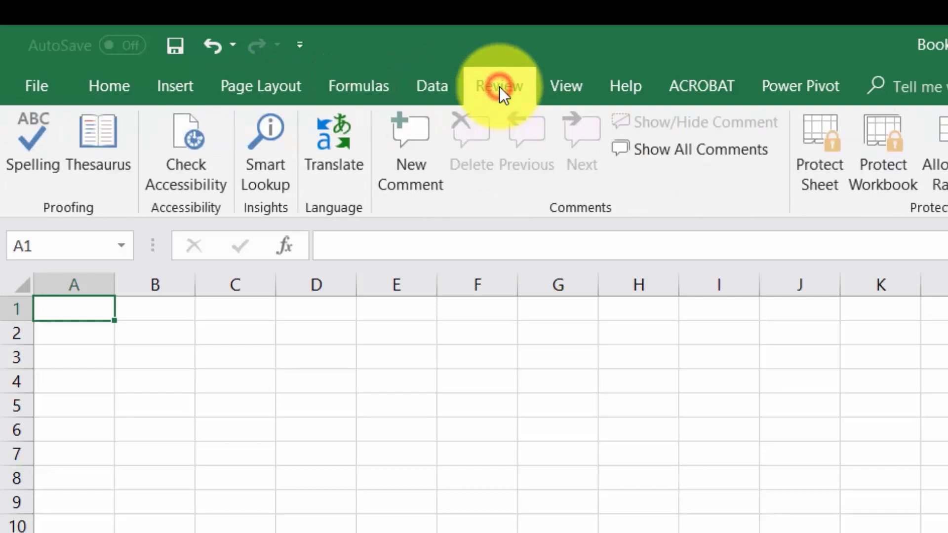
pyautogui.click(569, 91)
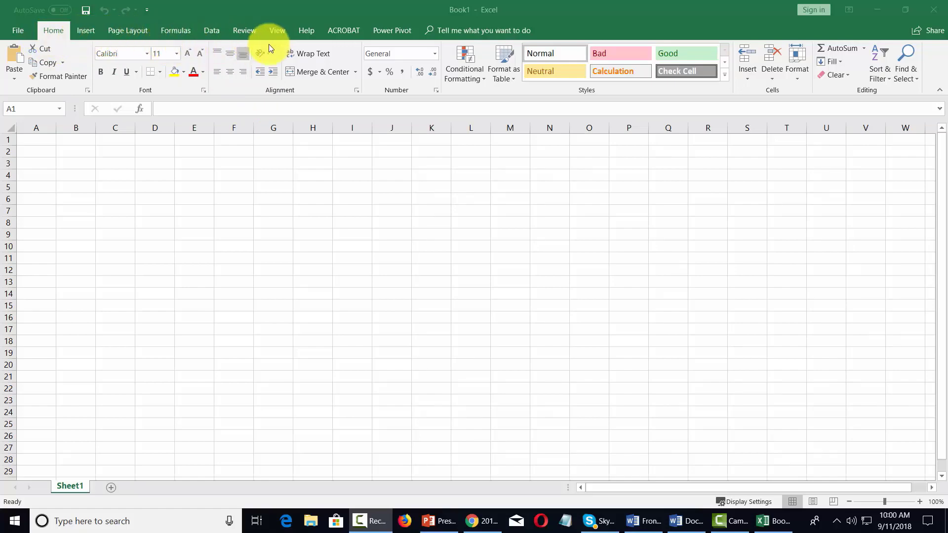
# - Cycle through PowerPoint and Word and return to the Excel Book1 workbook
pyautogui.hotkey('alt', 'Tab')
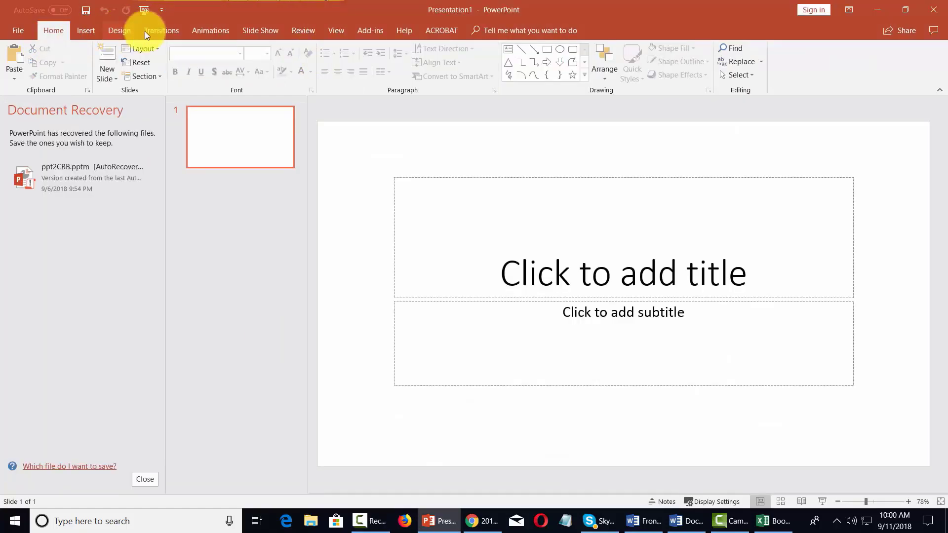
pyautogui.hotkey('alt', 'Tab')
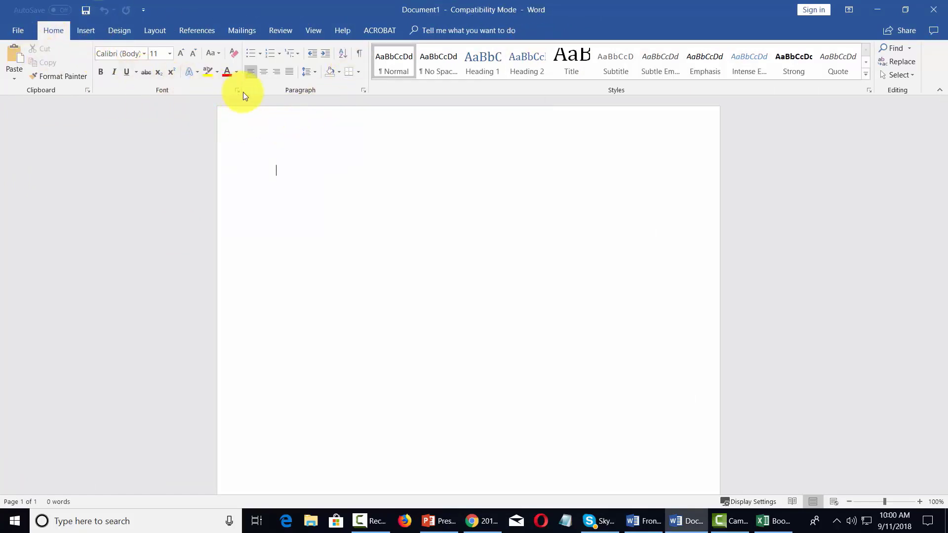
pyautogui.hotkey('alt', 'Tab')
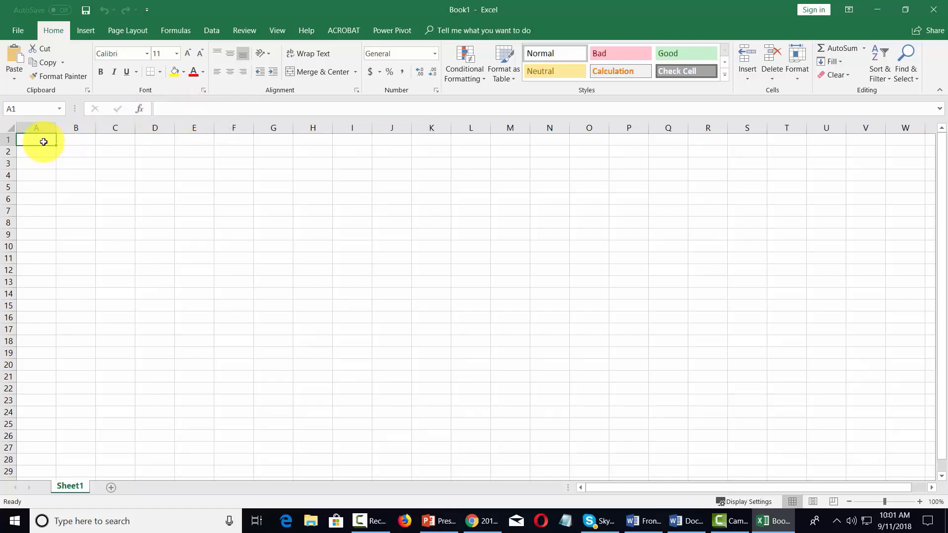
# - Put Google in A1, then replace it with 227
pyautogui.write('Google')
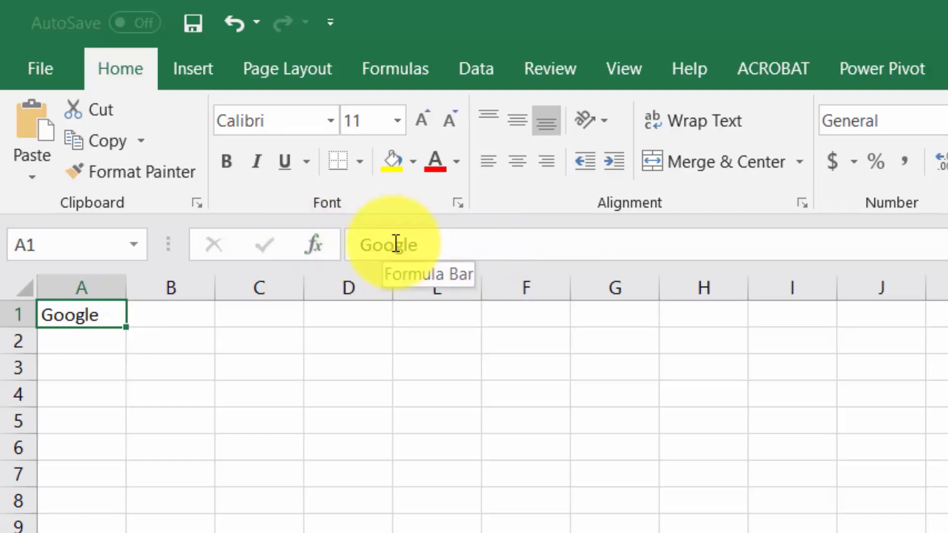
pyautogui.doubleClick(491, 239)
pyautogui.write('227')
pyautogui.click(154, 347)
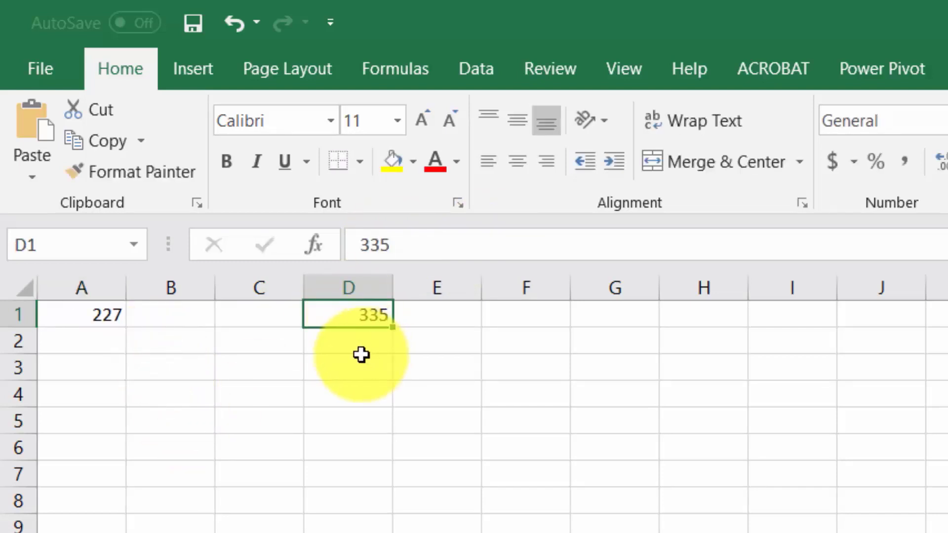
# - Change D1 from 335 to 337
pyautogui.click(416, 243)
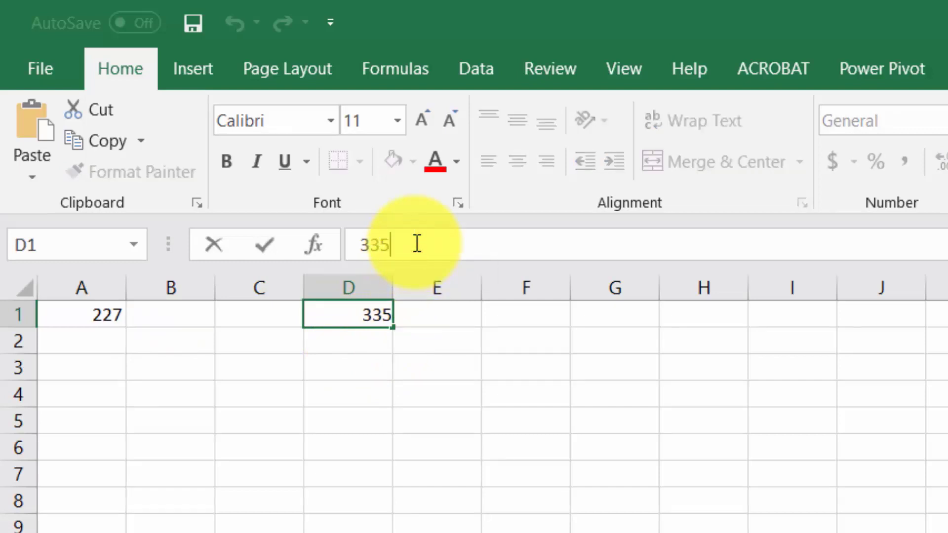
pyautogui.press('BackSpace')
pyautogui.write('7')
pyautogui.press('Return')
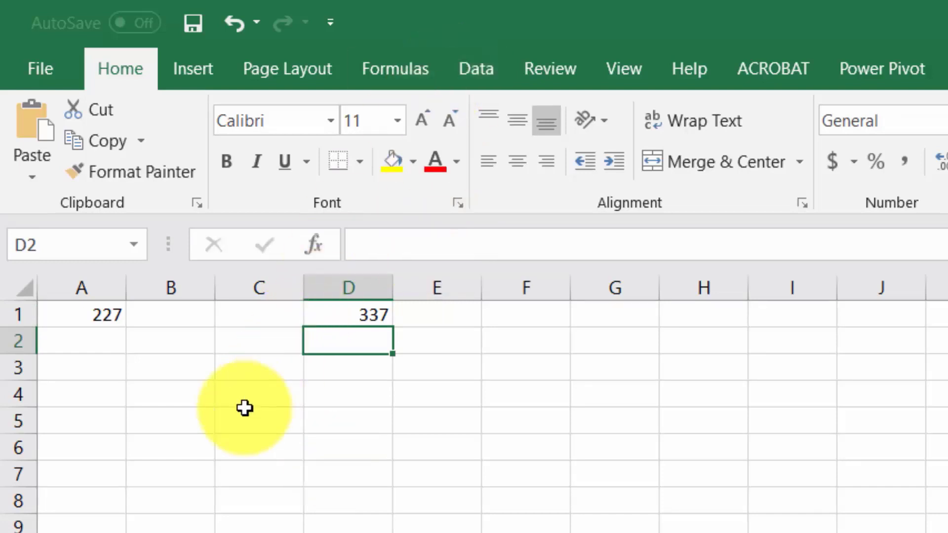
# - Enter 3333 in C4 and reopen C4 for editing
pyautogui.click(252, 395)
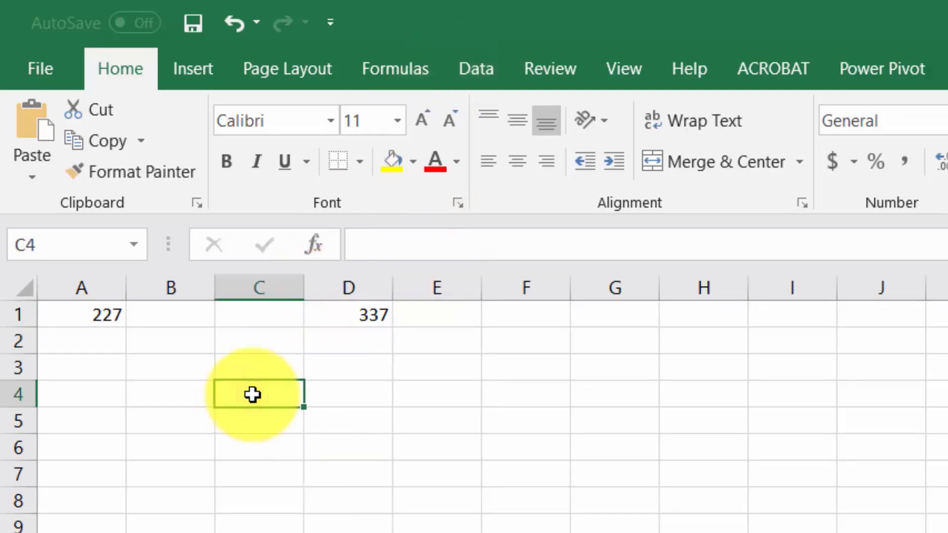
pyautogui.click(252, 394)
pyautogui.write('3333')
pyautogui.press('Return')
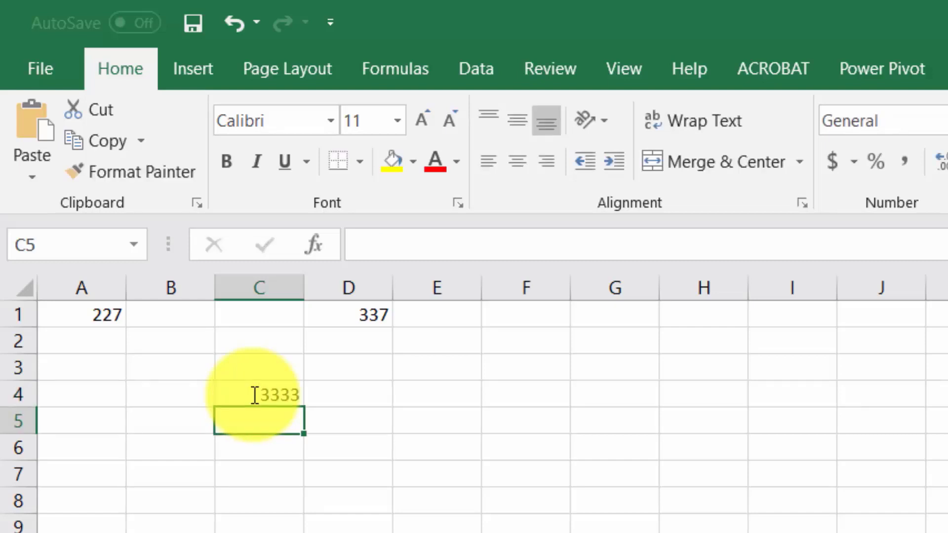
pyautogui.click(260, 404)
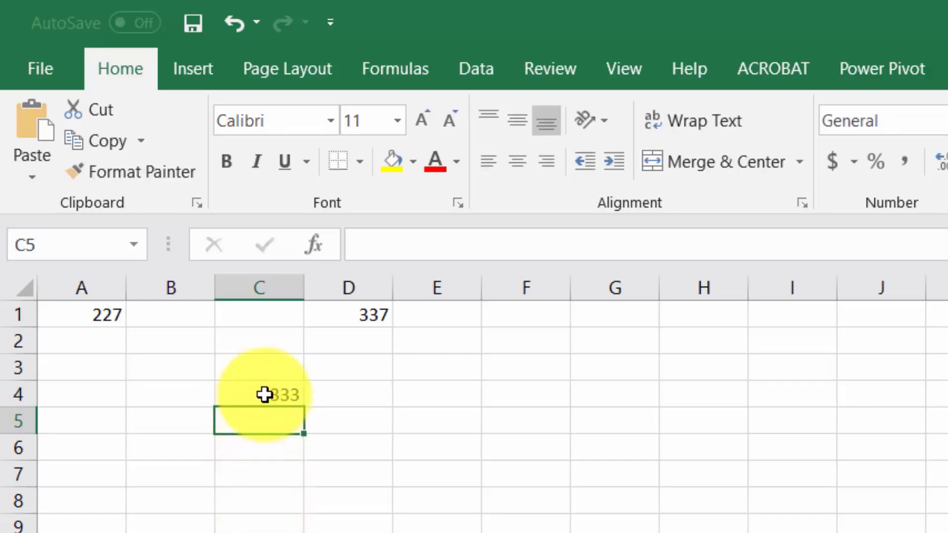
pyautogui.click(262, 394)
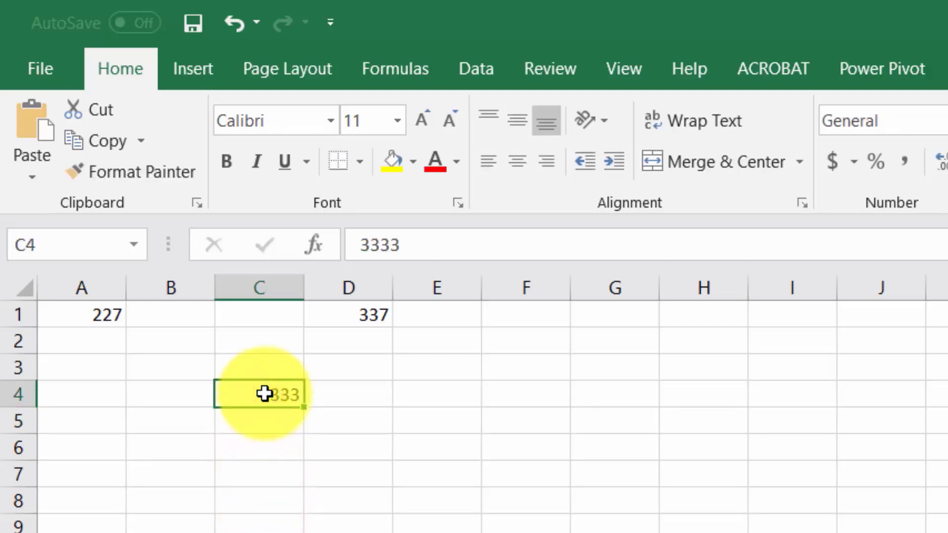
pyautogui.click(464, 245)
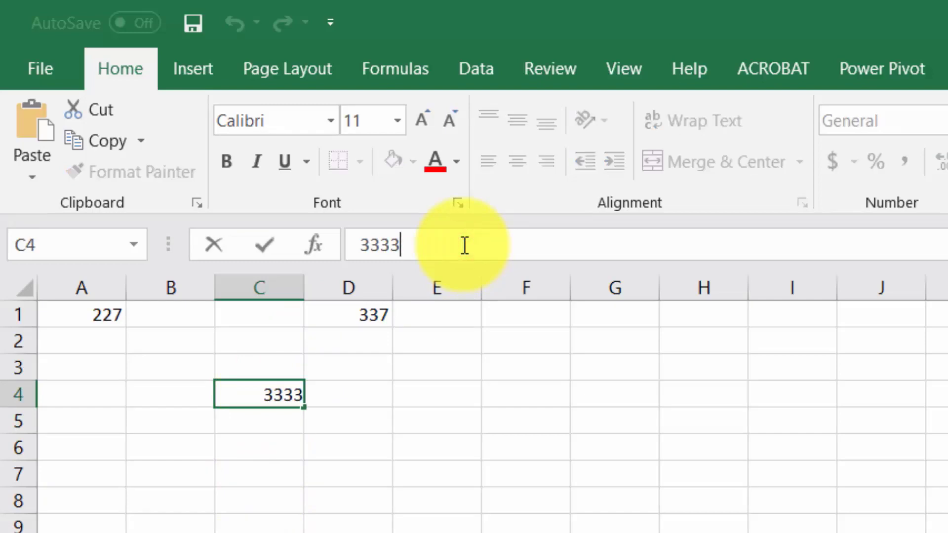
# - Finish editing C4, then add worksheets Sheet2 through Sheet7, briefly checking Sheet1
pyautogui.click(524, 393)
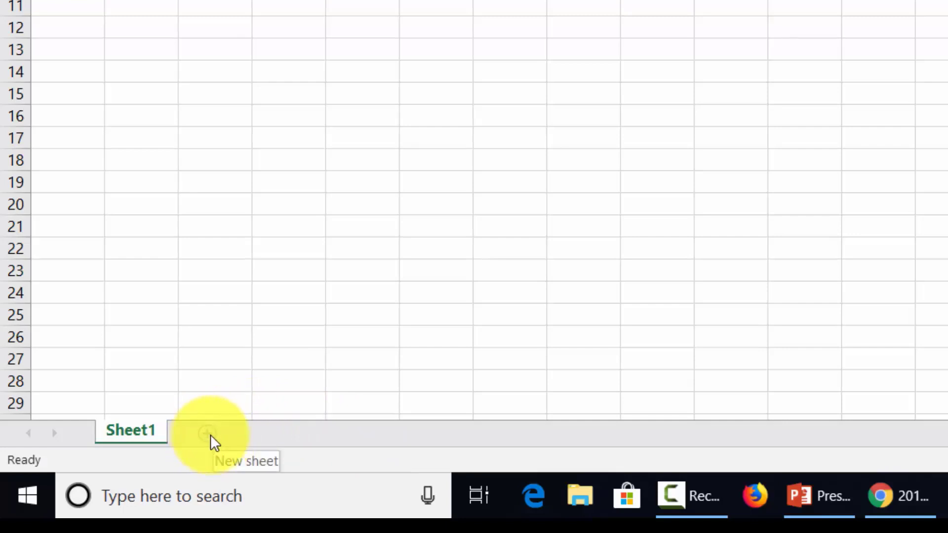
pyautogui.click(212, 440)
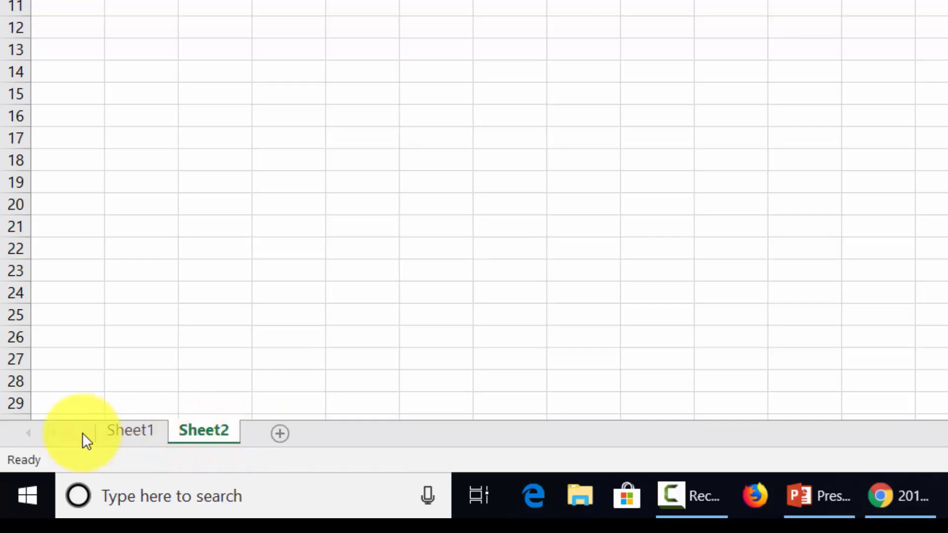
pyautogui.click(123, 435)
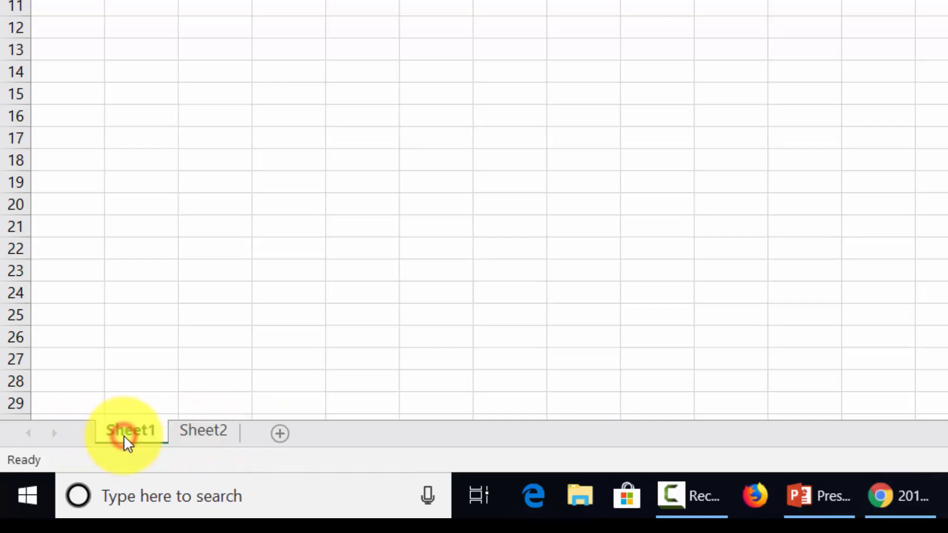
pyautogui.click(191, 434)
pyautogui.click(280, 434)
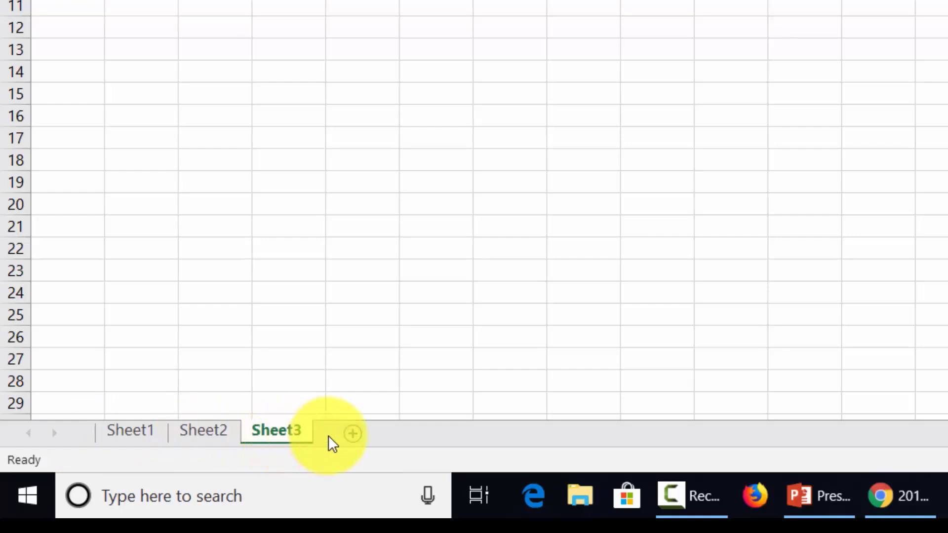
pyautogui.click(350, 435)
pyautogui.click(421, 437)
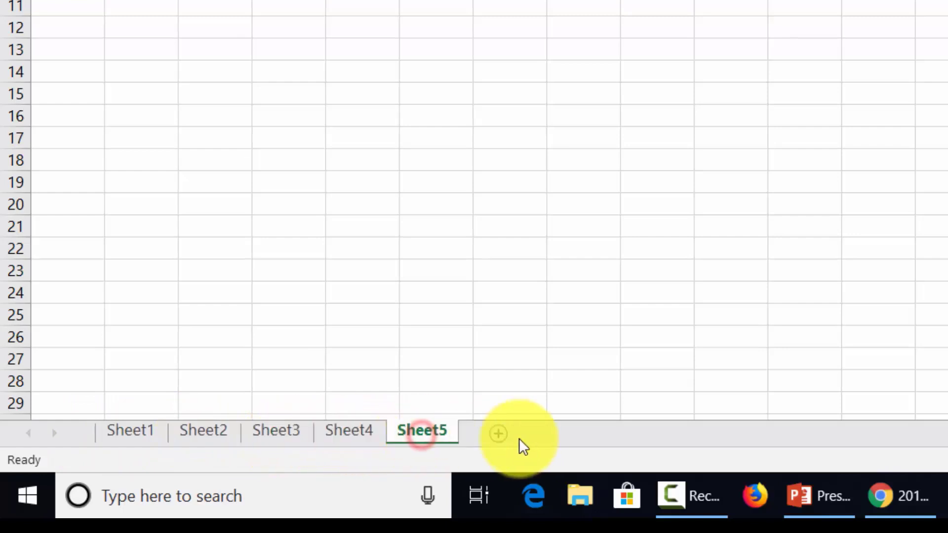
pyautogui.click(499, 435)
pyautogui.click(564, 435)
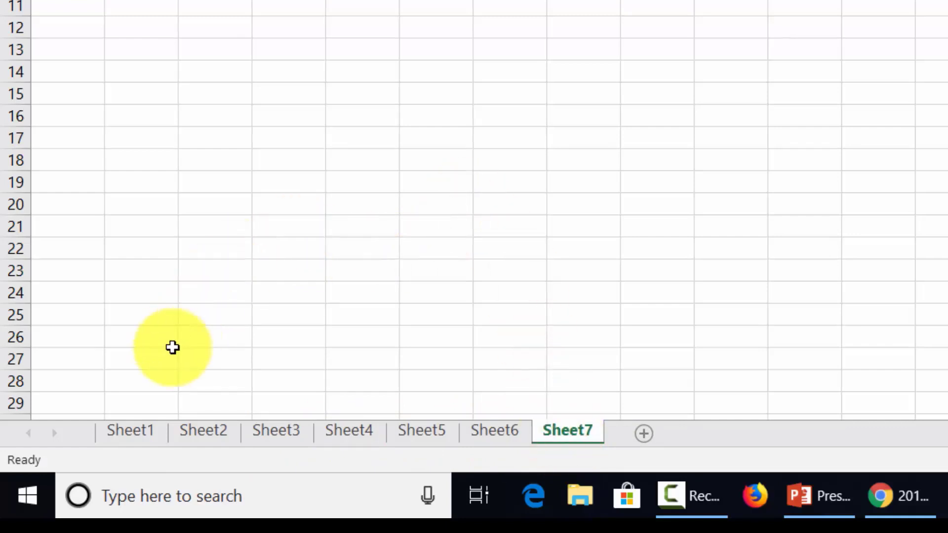
# - Rename the Sheet1 tab to Main Worksheet
pyautogui.rightClick(131, 435)
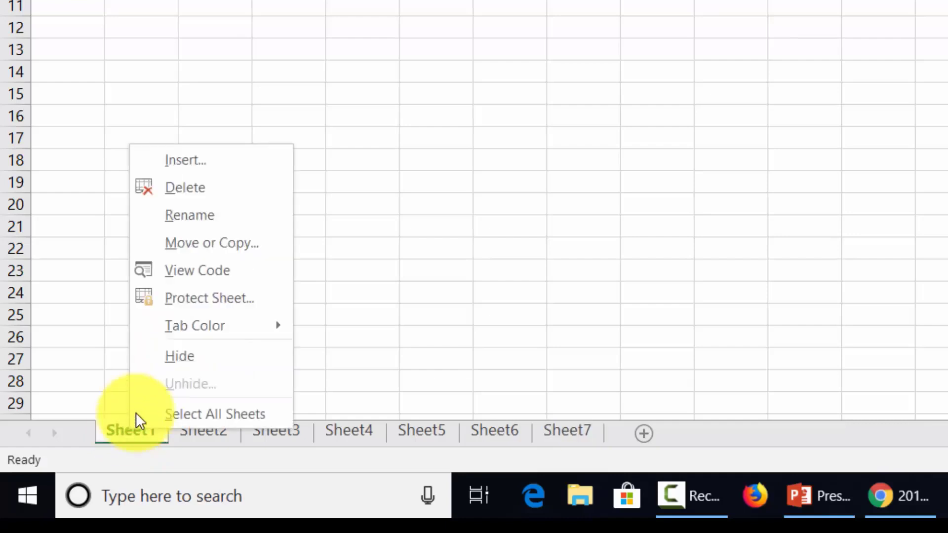
pyautogui.click(213, 221)
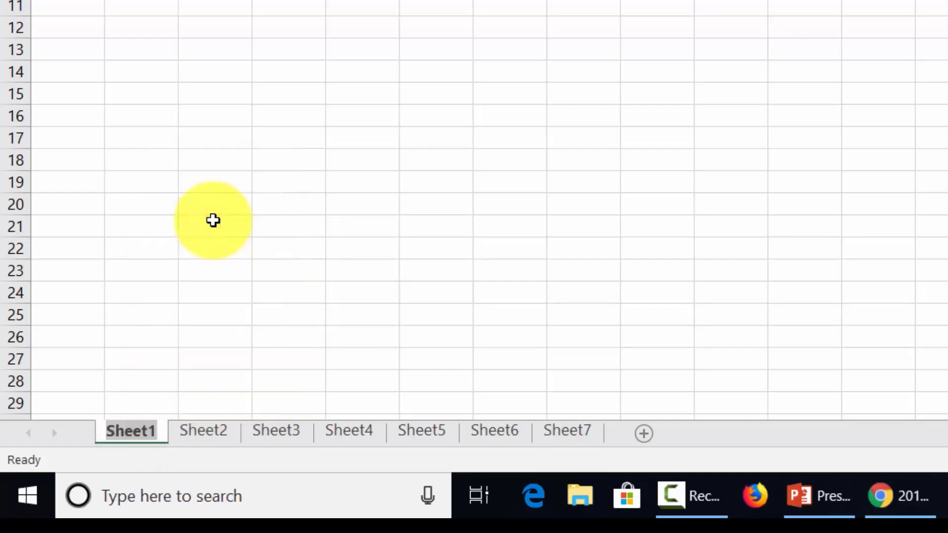
pyautogui.write('Main Worksheet')
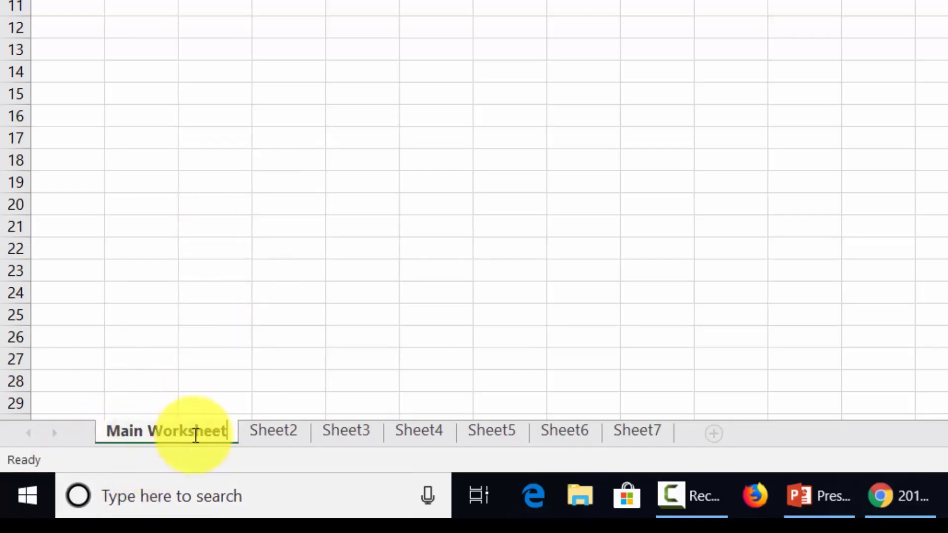
# - Rename the Sheet2 tab to Sheet Four
pyautogui.rightClick(272, 433)
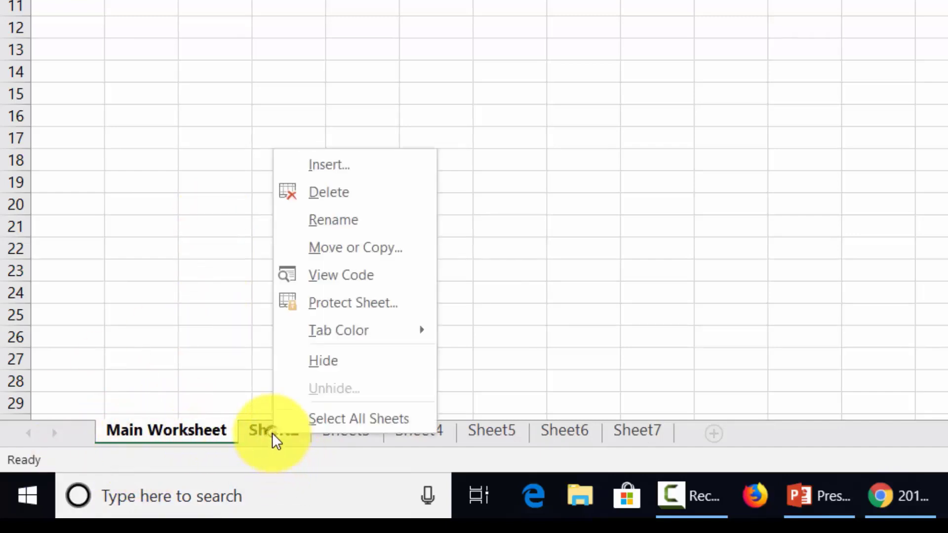
pyautogui.click(340, 223)
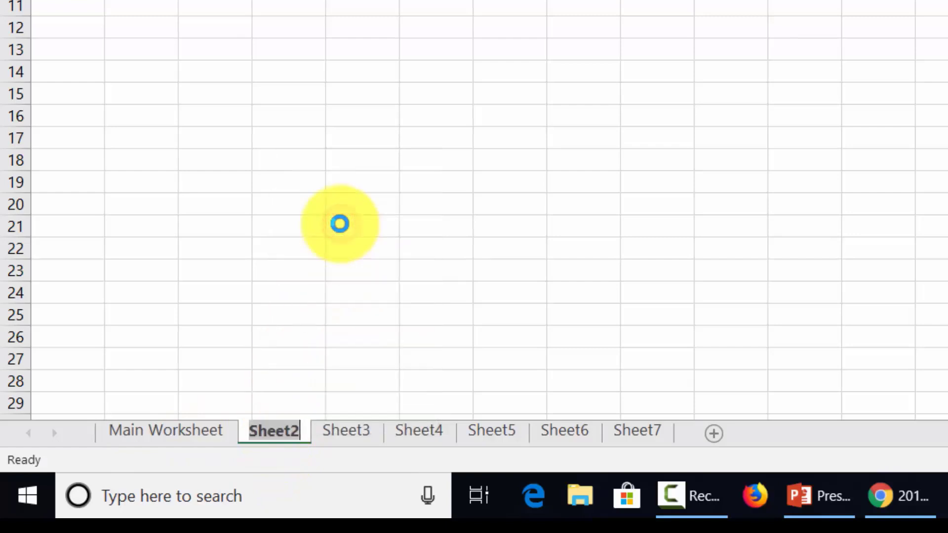
pyautogui.write('S')
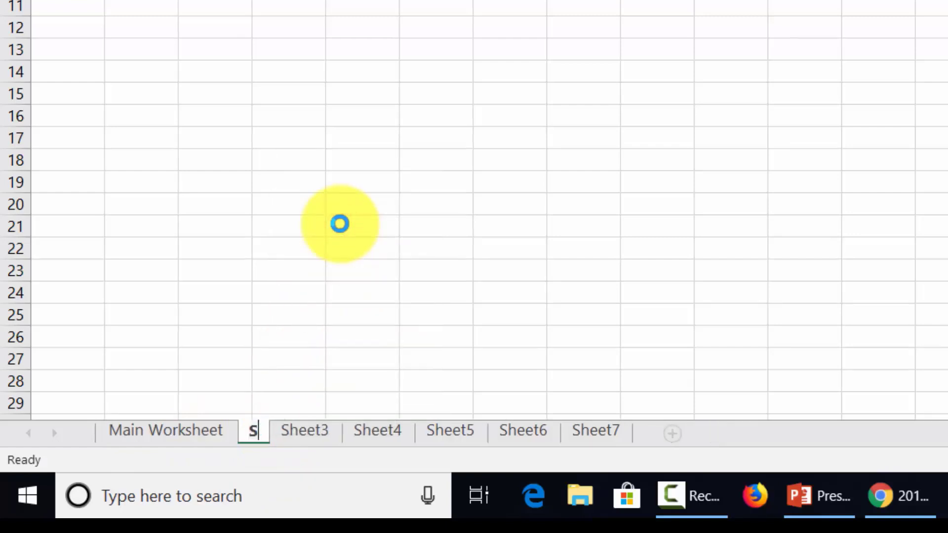
pyautogui.write('heet Four')
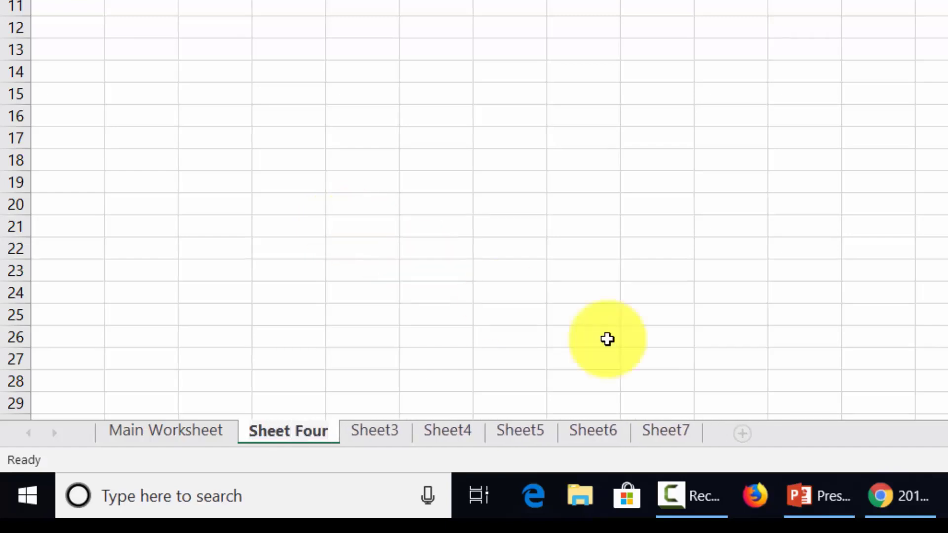
pyautogui.click(832, 446)
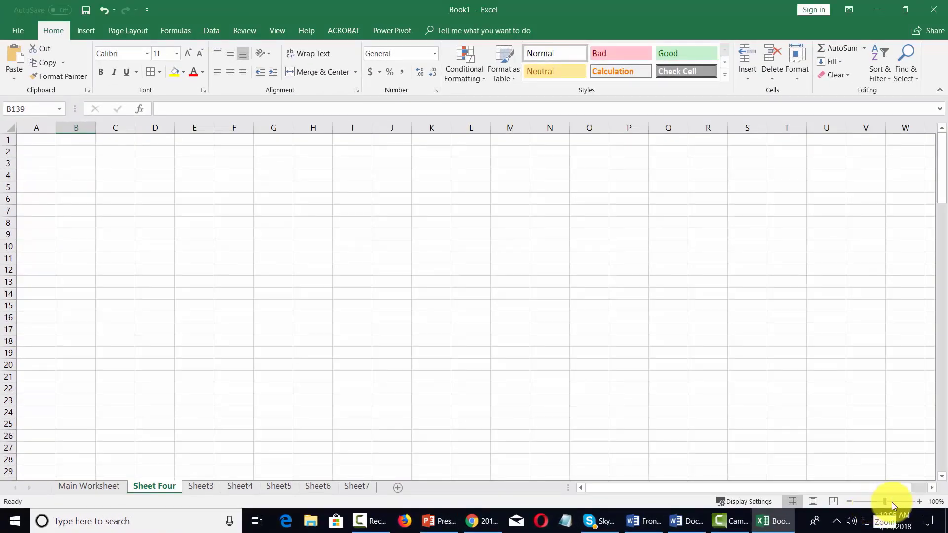
pyautogui.moveTo(885, 499); pyautogui.dragTo(863, 506)
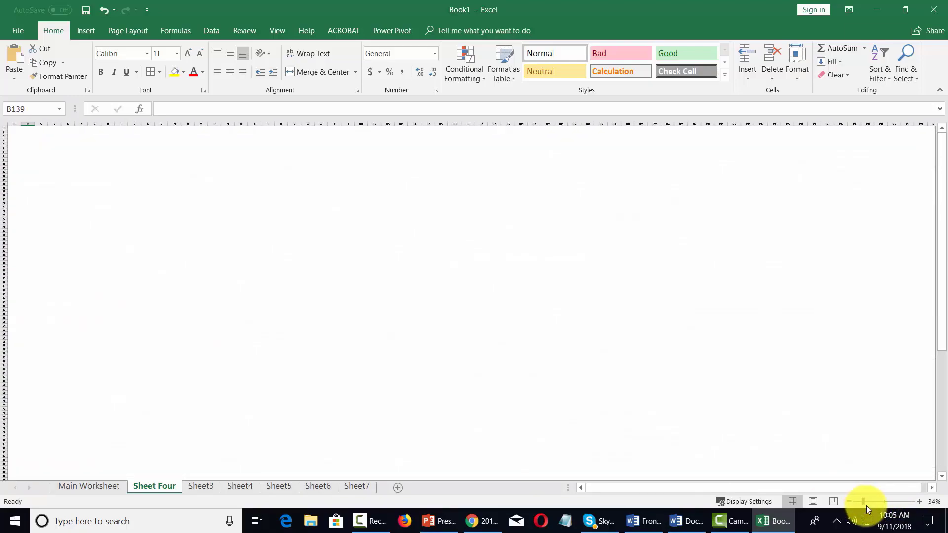
pyautogui.click(881, 428)
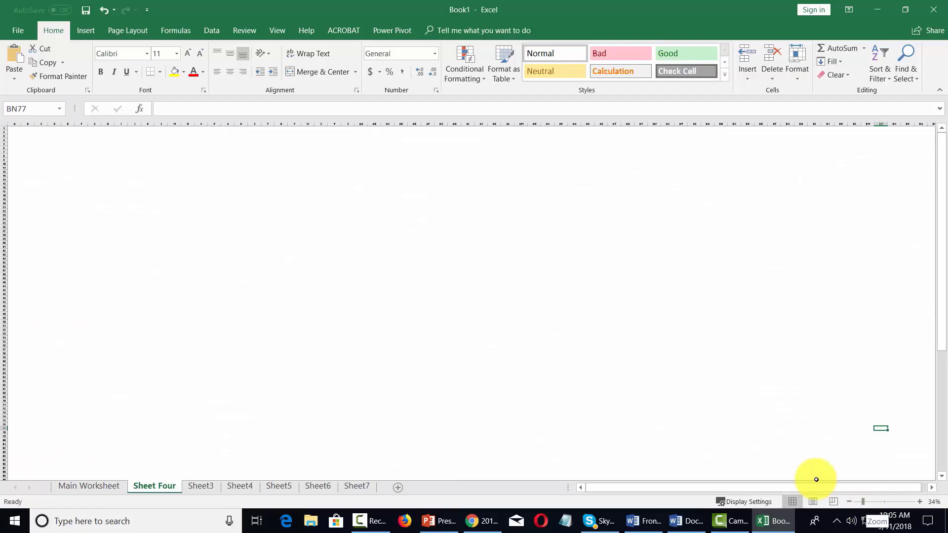
pyautogui.moveTo(863, 503); pyautogui.dragTo(867, 504)
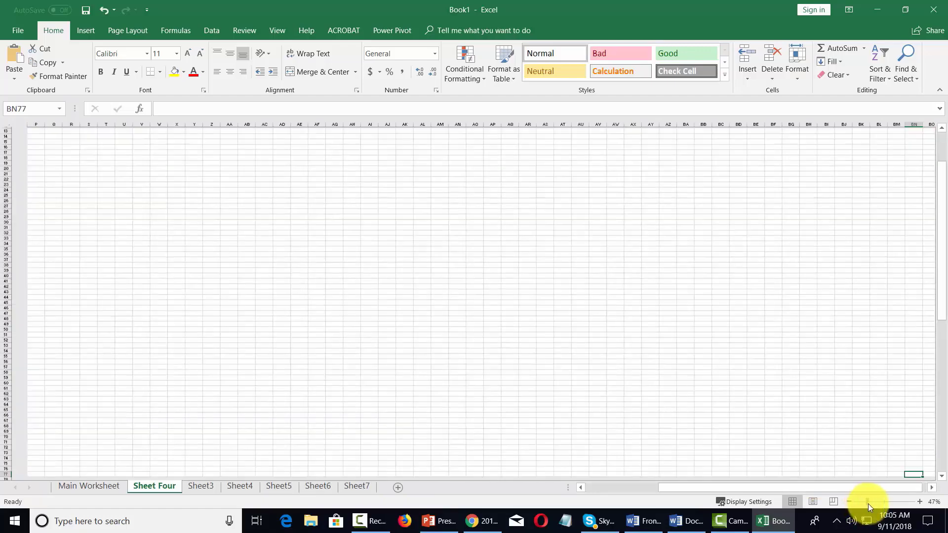
pyautogui.moveTo(868, 503); pyautogui.dragTo(884, 504)
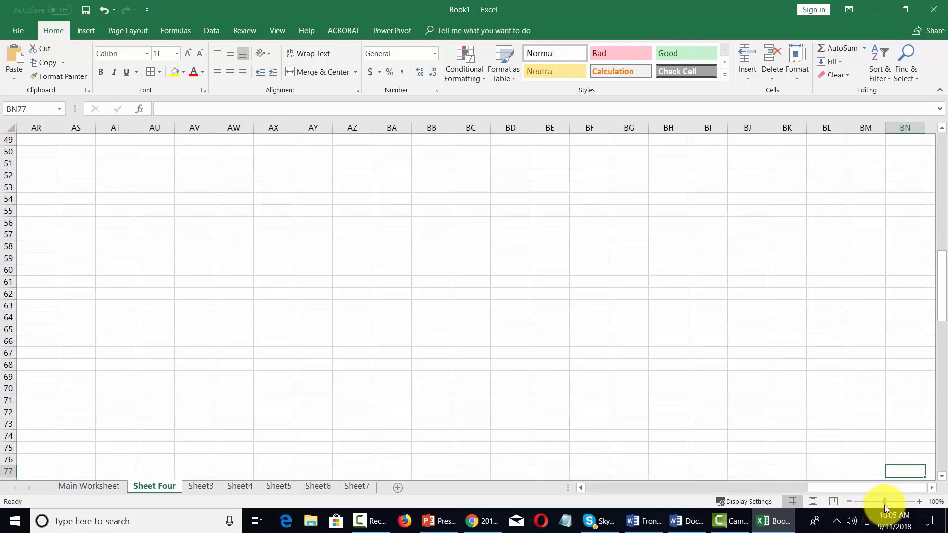
pyautogui.hotkey('ctrl', 'Home')
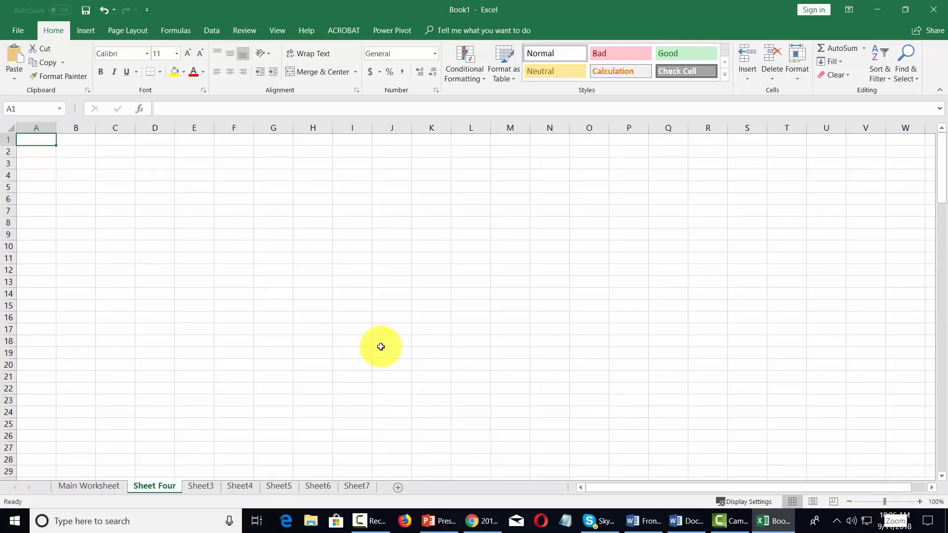
pyautogui.click(114, 11)
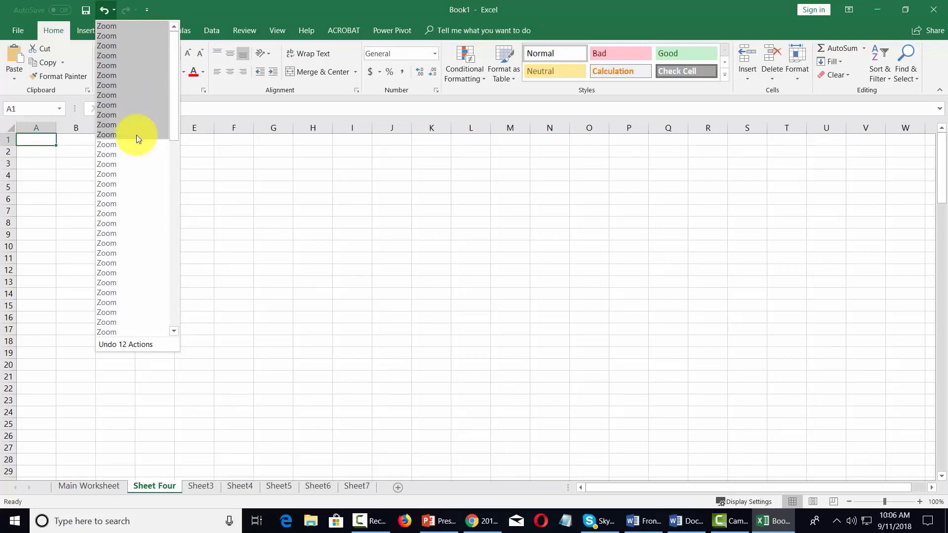
pyautogui.click(463, 365)
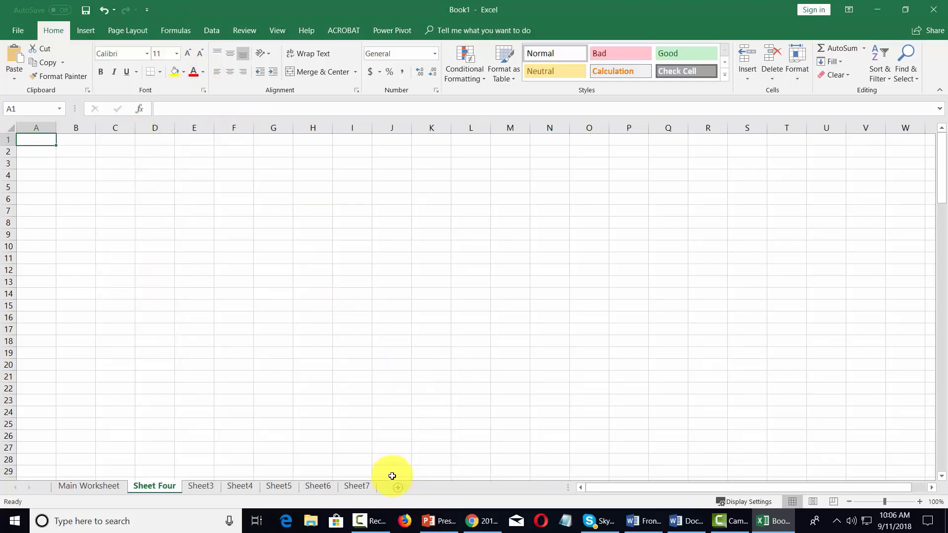
pyautogui.rightClick(392, 502)
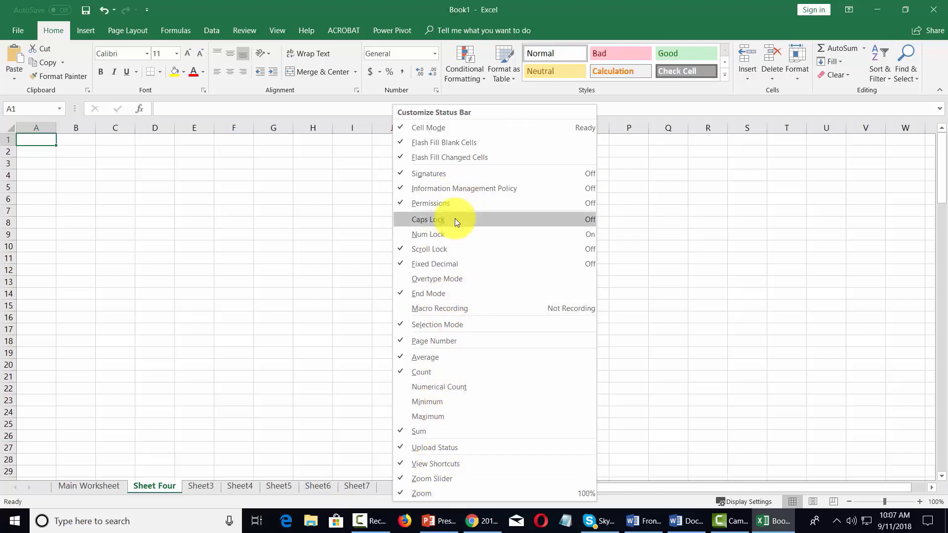
pyautogui.click(130, 68)
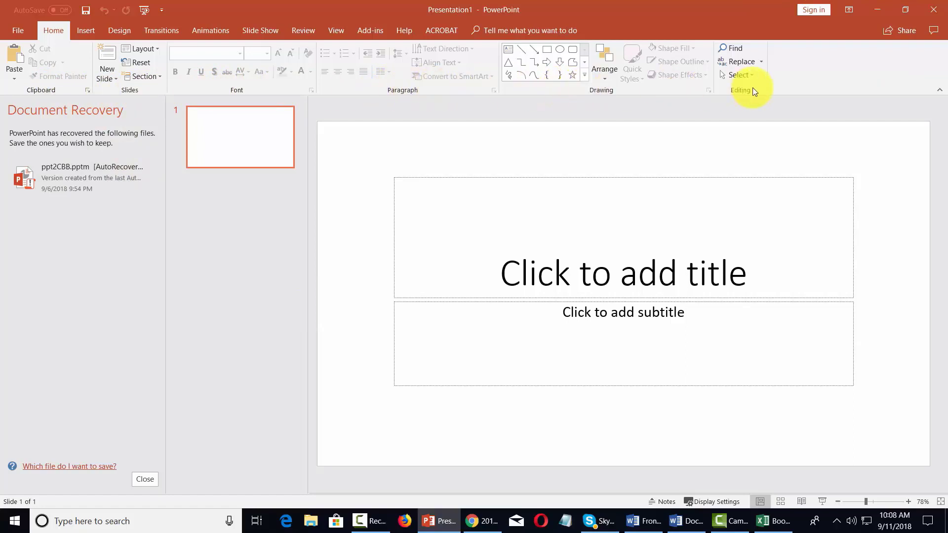
pyautogui.hotkey('alt', 'Tab')
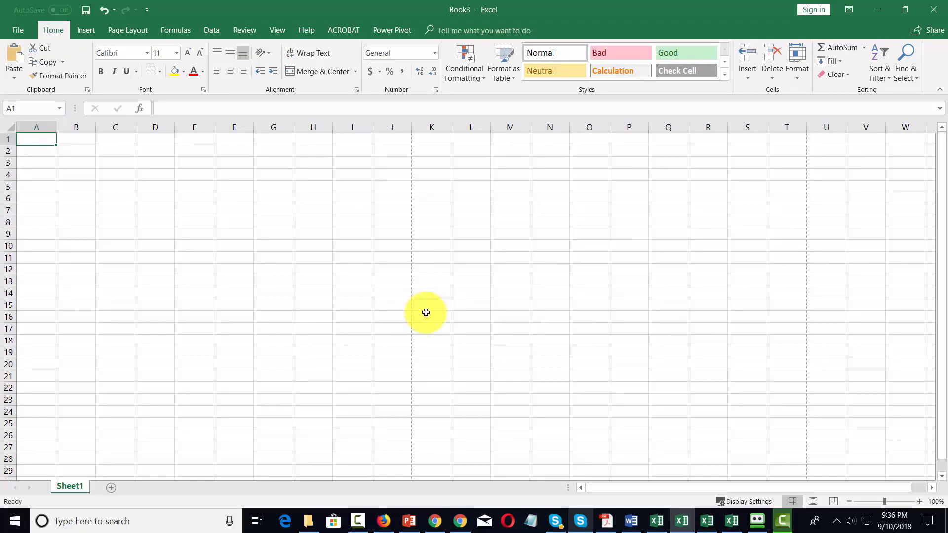
# - Open the Info page and visit the Title, Tags, Categories and Author fields, expanding then collapsing all properties
pyautogui.click(15, 29)
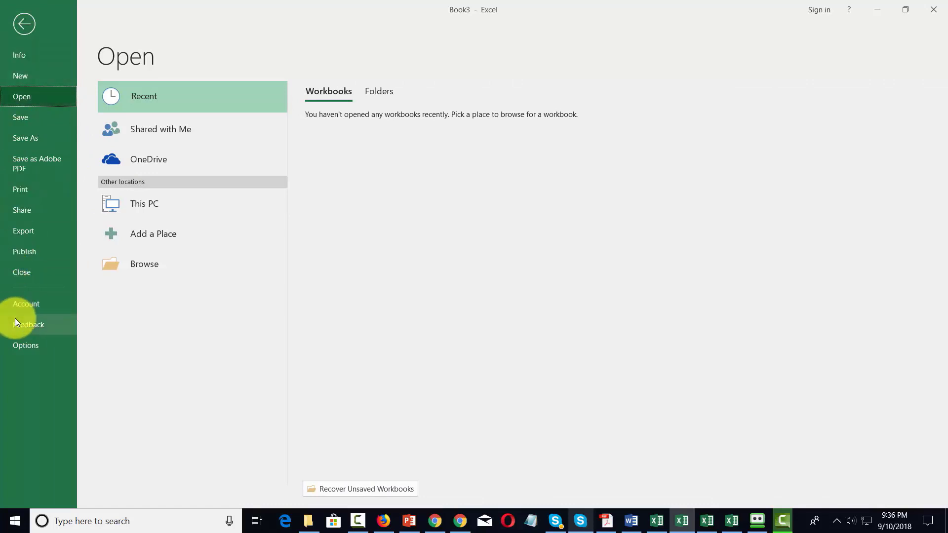
pyautogui.click(19, 57)
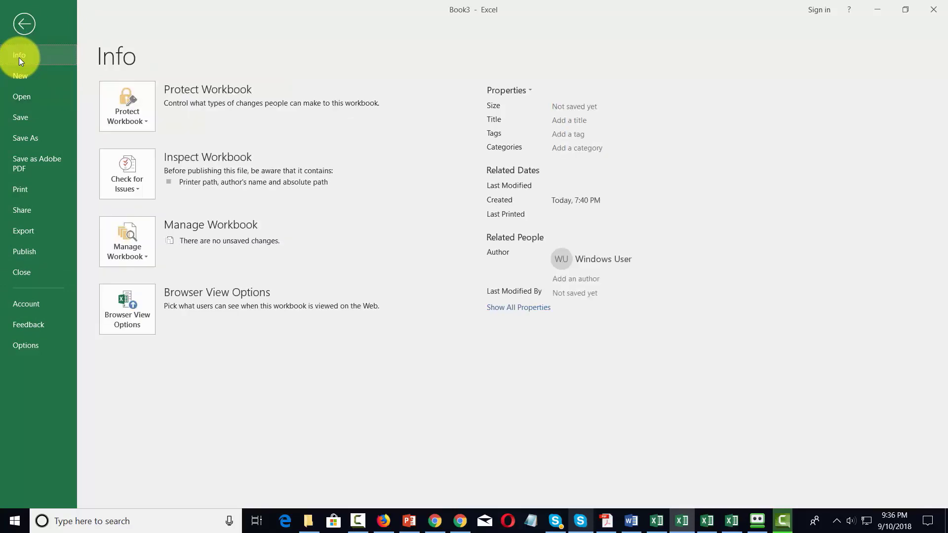
pyautogui.click(559, 120)
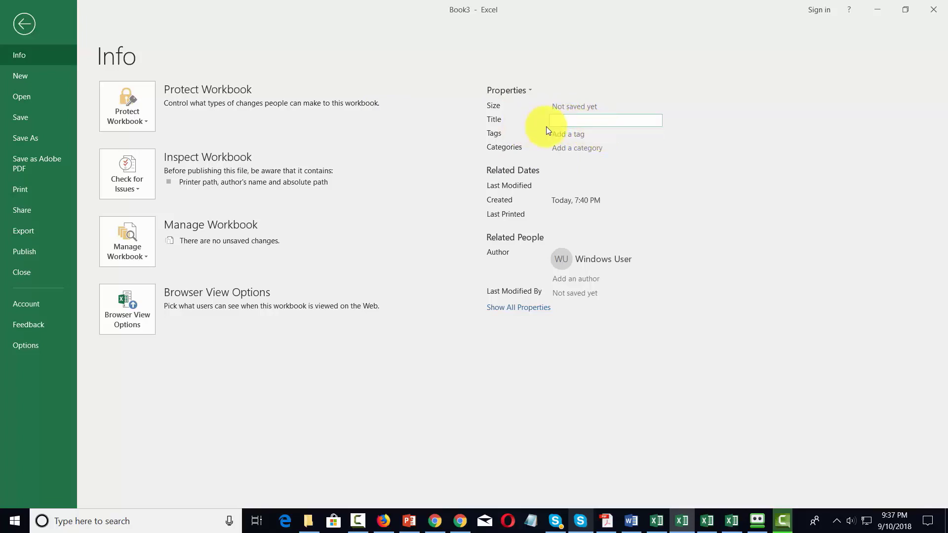
pyautogui.click(561, 135)
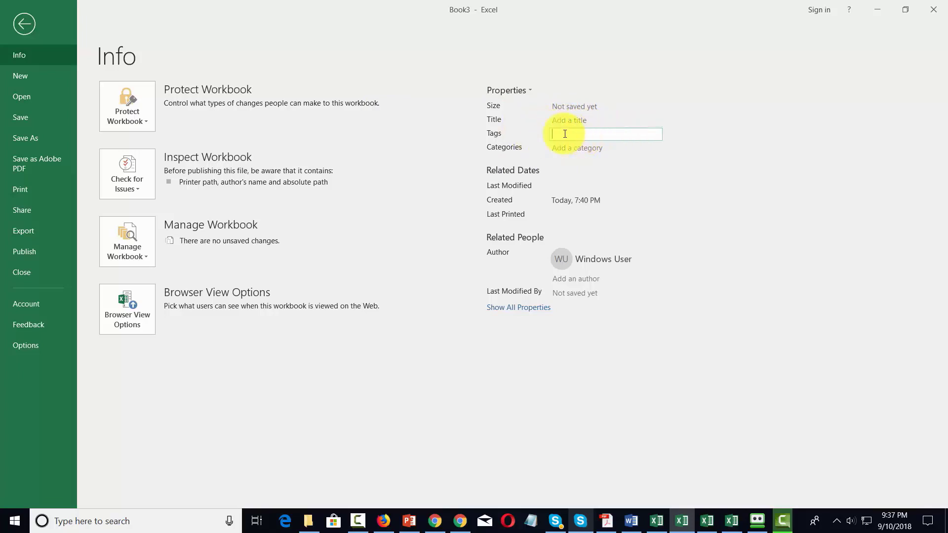
pyautogui.click(568, 148)
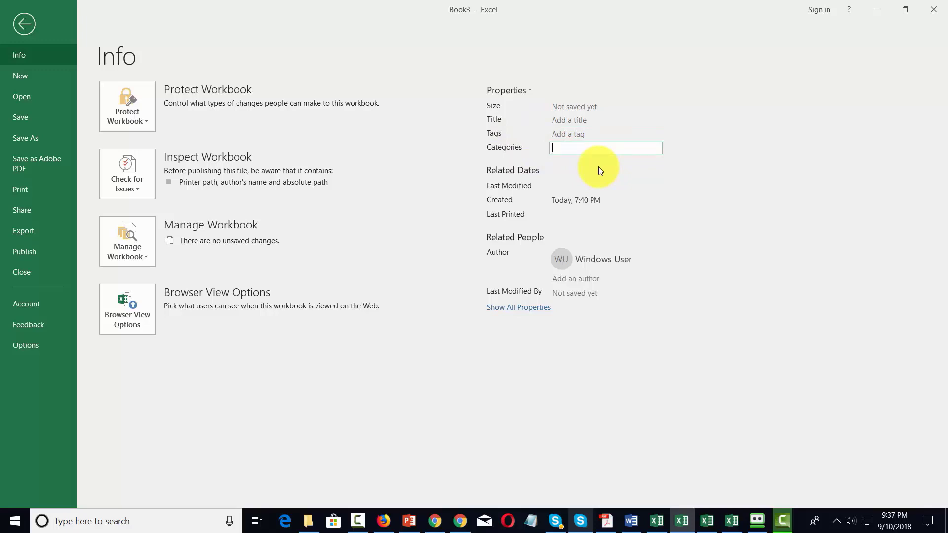
pyautogui.click(560, 279)
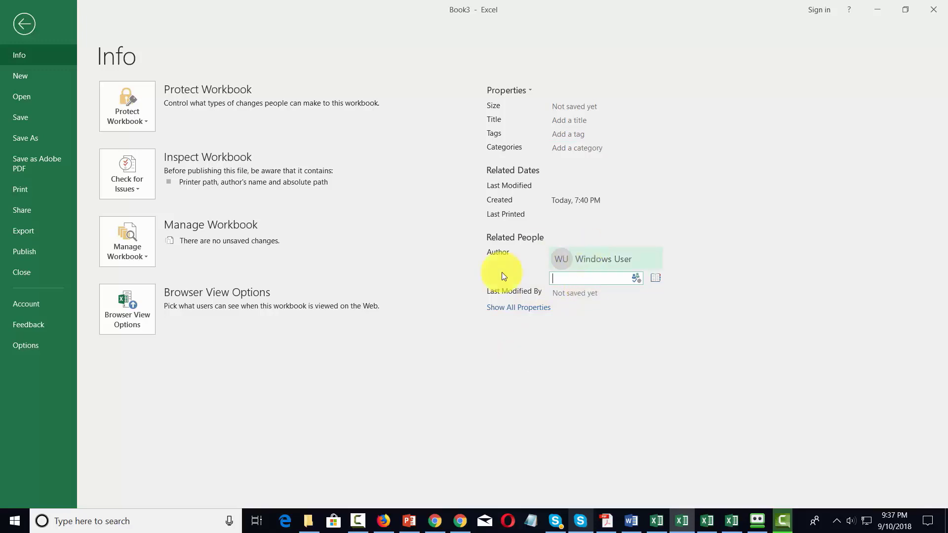
pyautogui.click(527, 308)
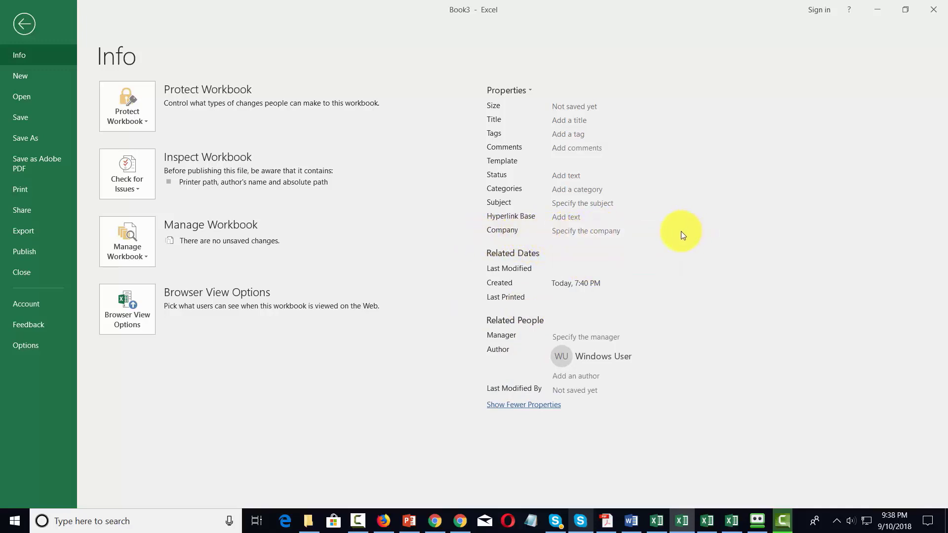
pyautogui.click(523, 404)
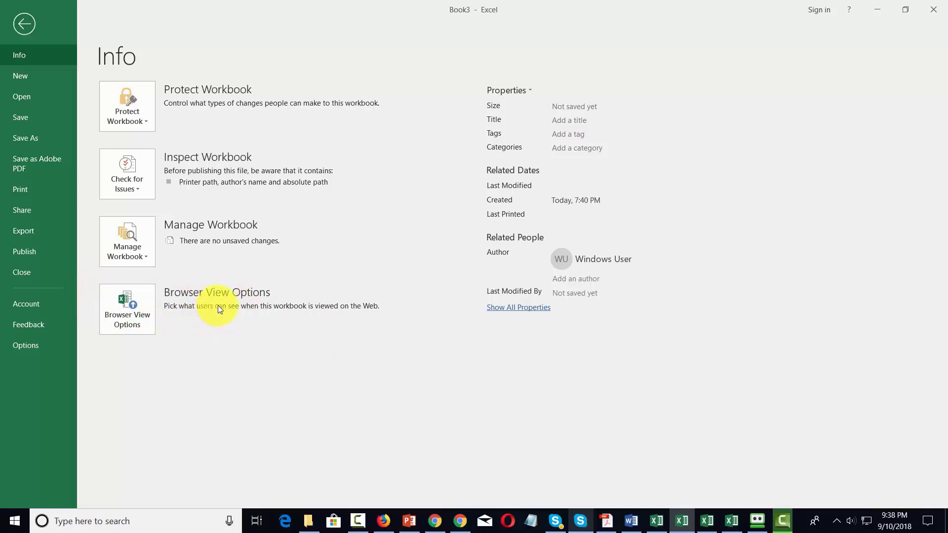
# - In Browser View Options, show sheets excluding Sheet1 and Sheet3, then switch to Items in the Workbook
pyautogui.click(131, 317)
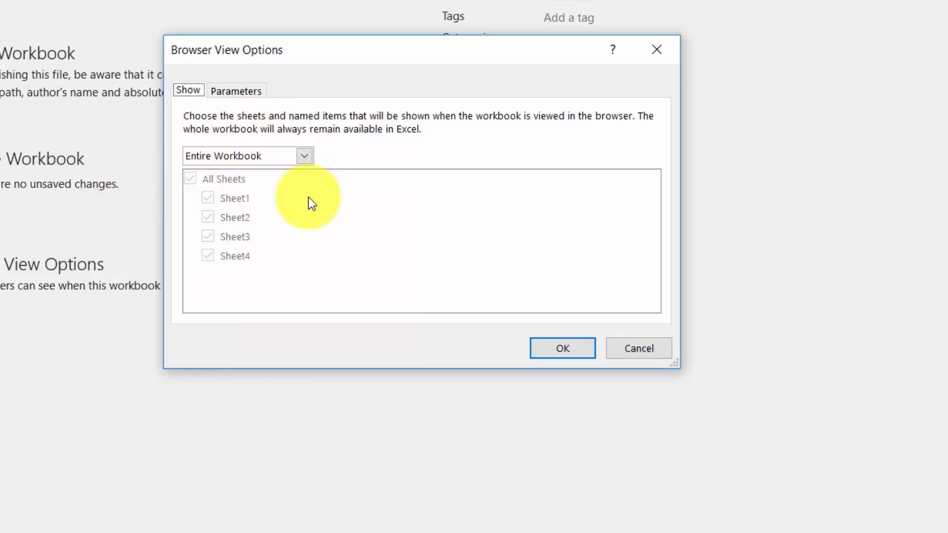
pyautogui.click(307, 156)
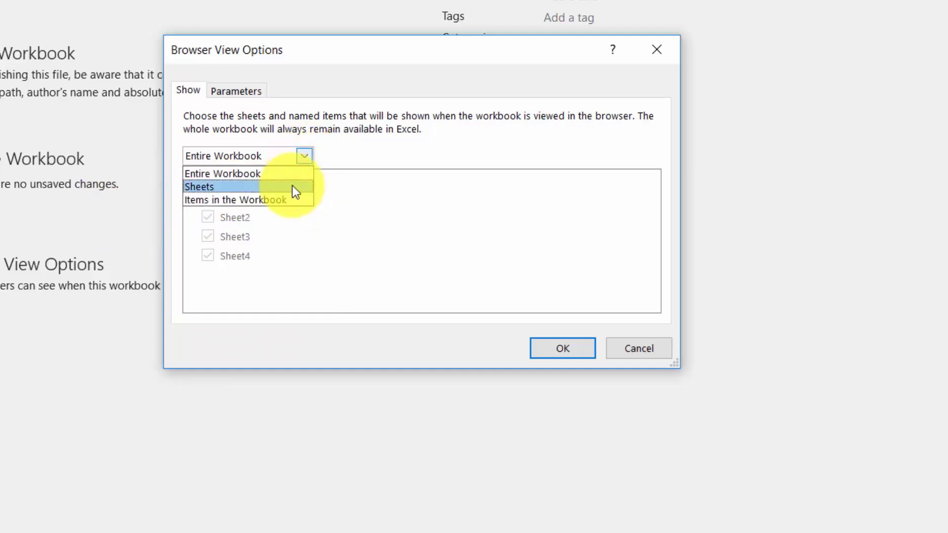
pyautogui.click(293, 186)
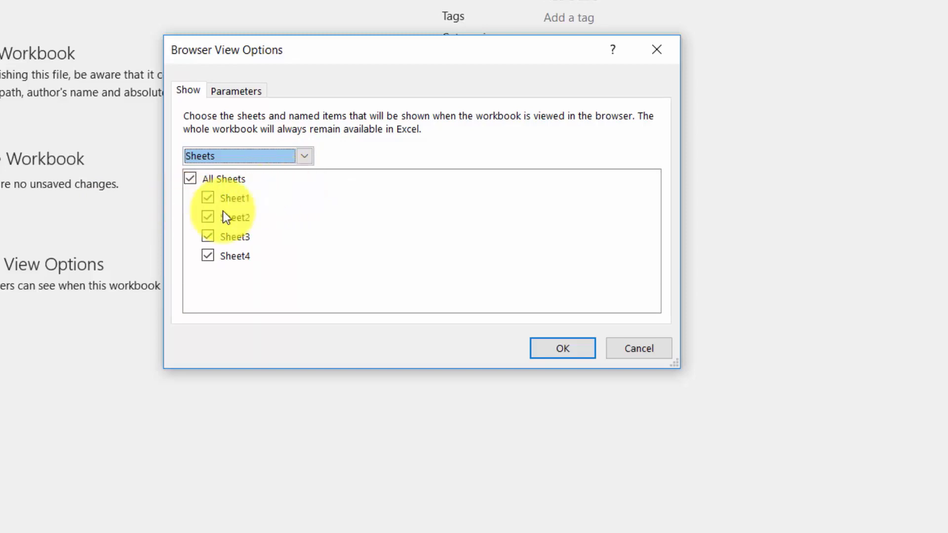
pyautogui.click(233, 236)
pyautogui.click(212, 197)
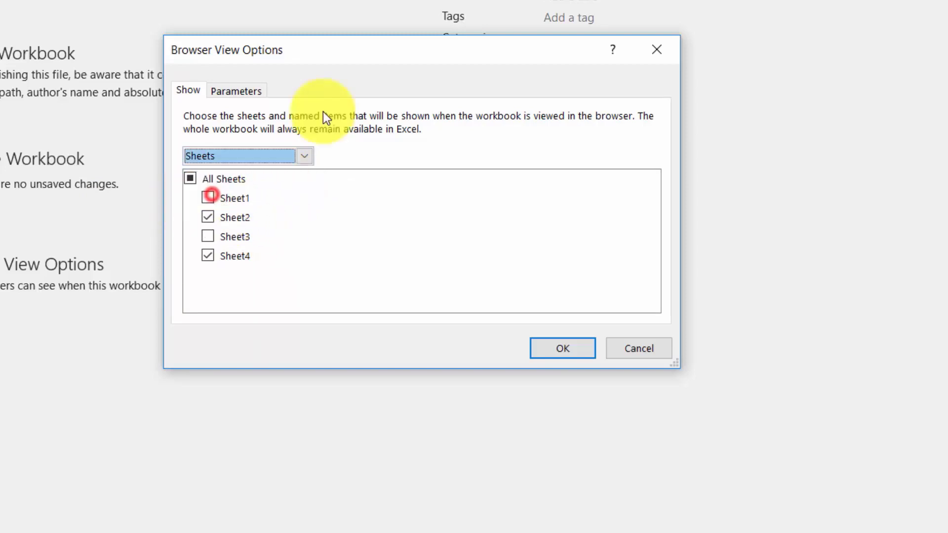
pyautogui.click(306, 154)
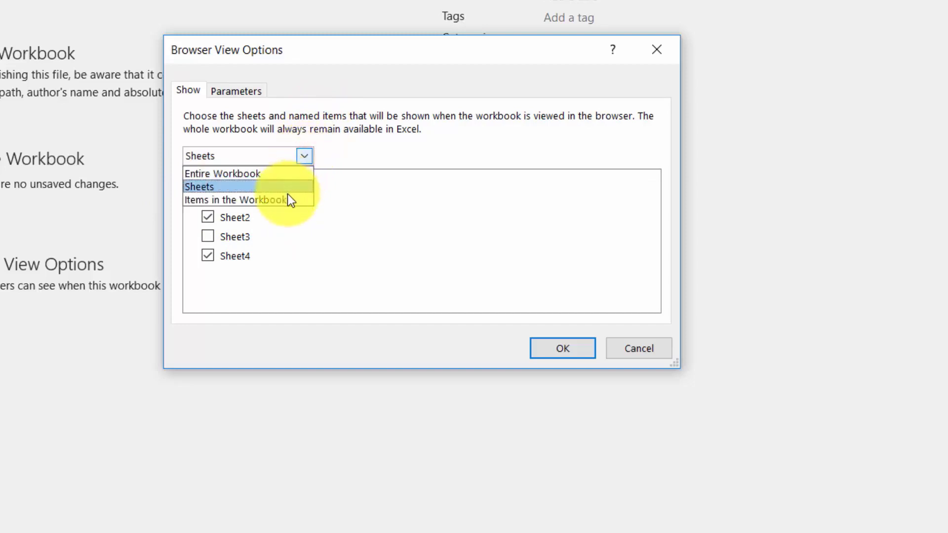
pyautogui.click(287, 198)
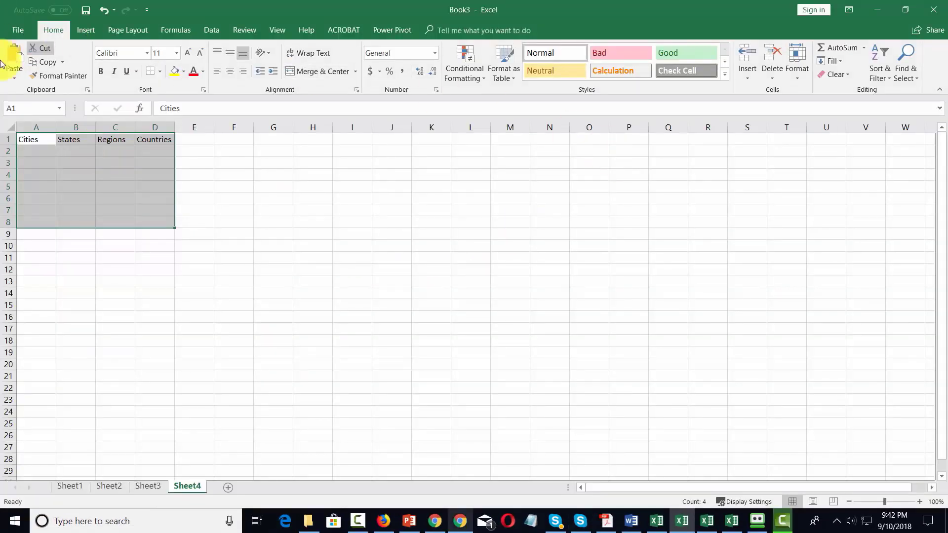
# - Paste the copied cells and define the name Region for range A1:D8
pyautogui.click(13, 62)
pyautogui.rightClick(76, 159)
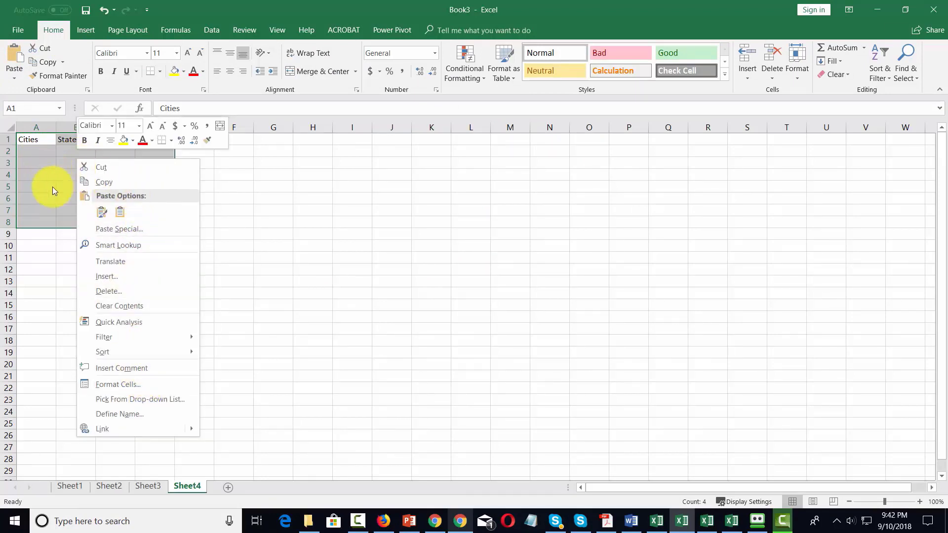
pyautogui.click(128, 414)
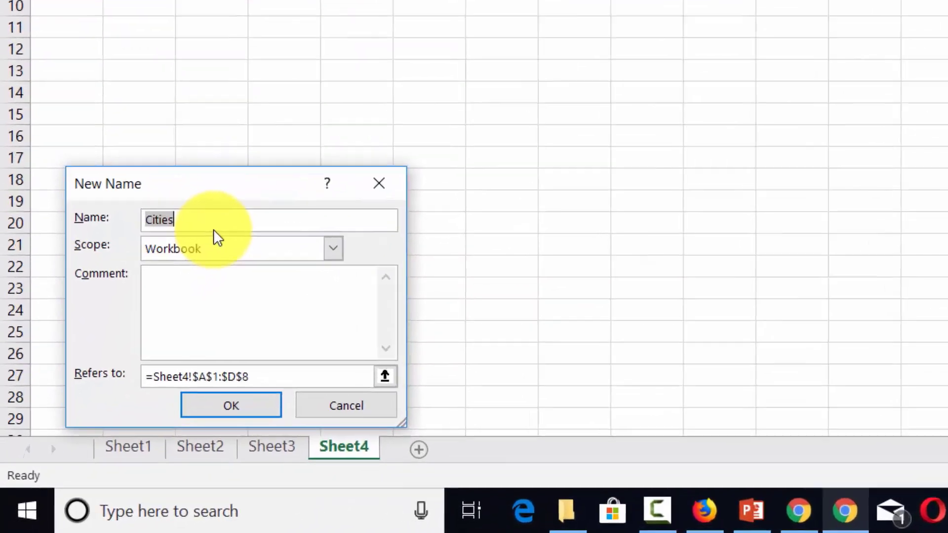
pyautogui.write('Region')
pyautogui.click(274, 397)
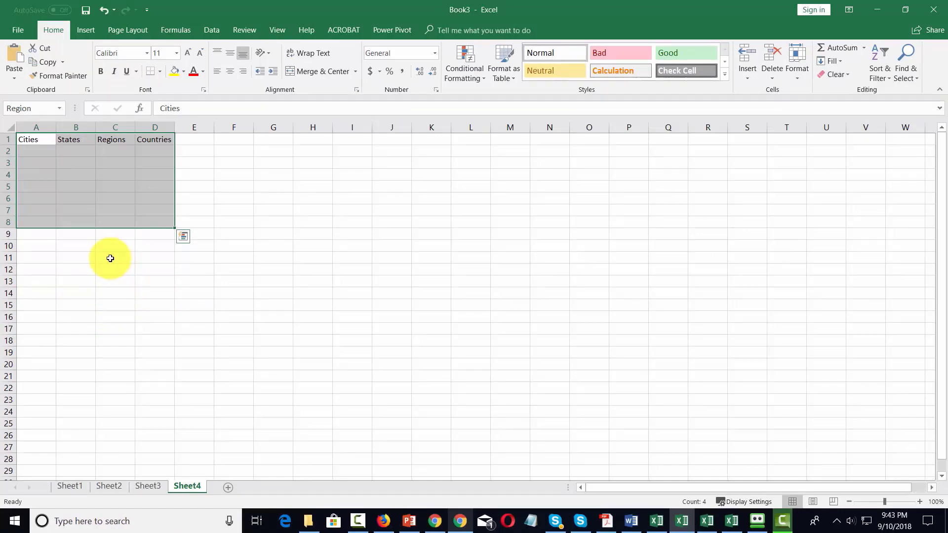
# - Set Browser View Options to Items in the Workbook with only the Region range checked
pyautogui.hotkey('alt', 'f')
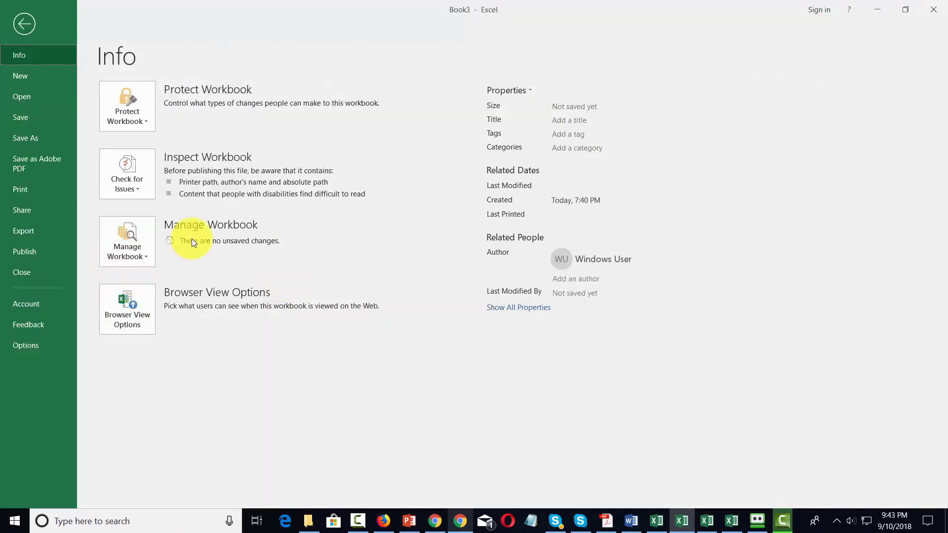
pyautogui.click(137, 306)
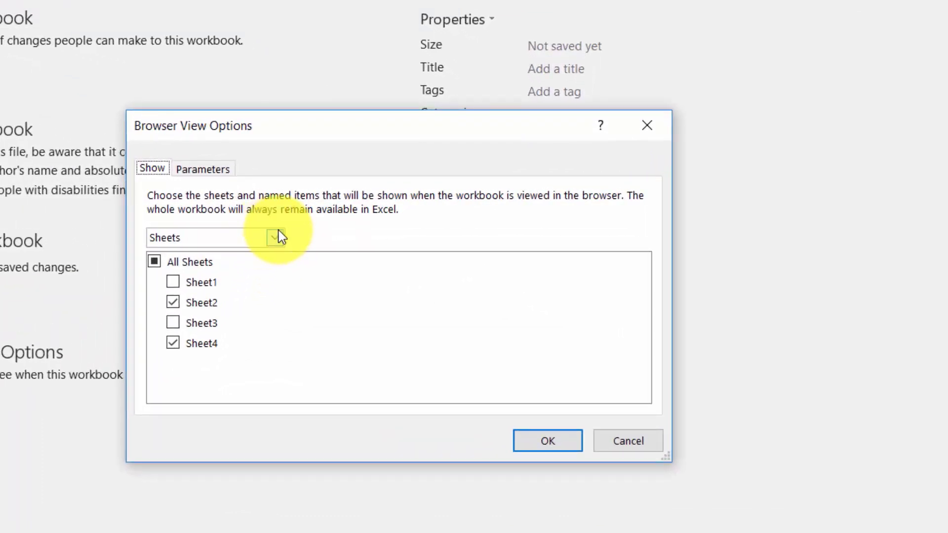
pyautogui.click(279, 232)
pyautogui.click(254, 285)
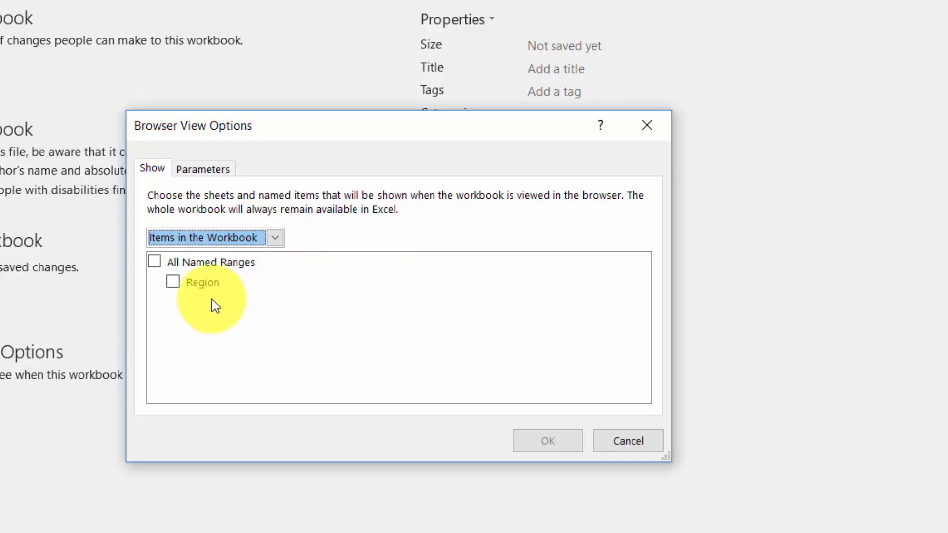
pyautogui.click(173, 282)
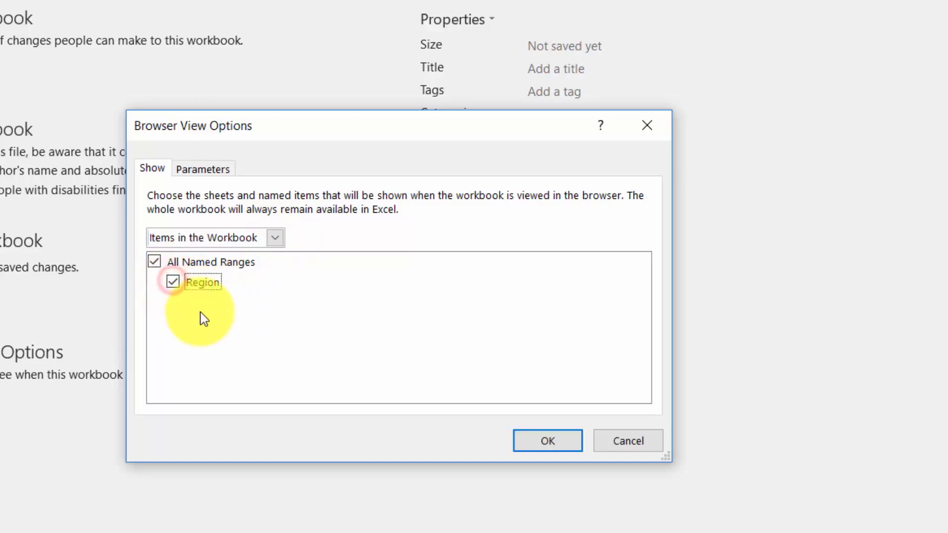
pyautogui.press('Return')
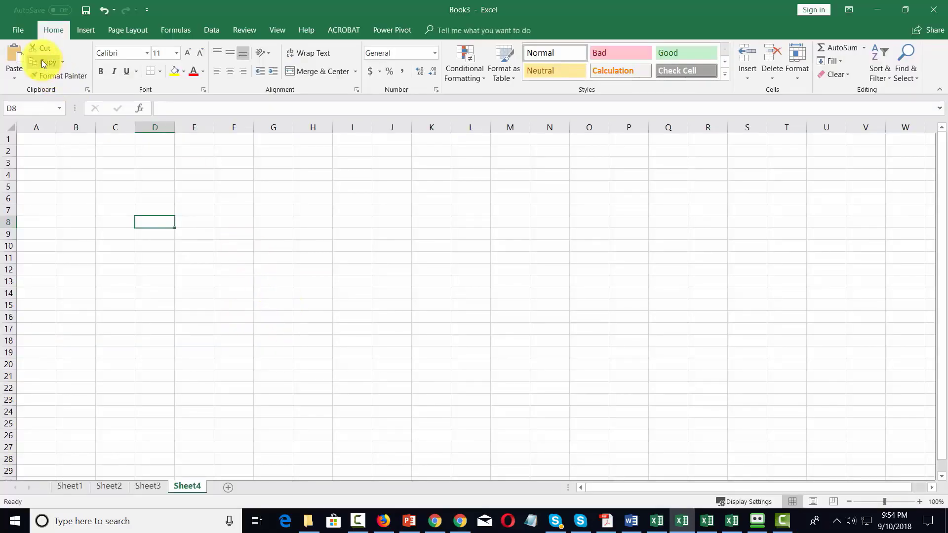
# - Open File > New and scroll through templates like Blank workbook, Student schedule and Gantt project planner
pyautogui.click(18, 33)
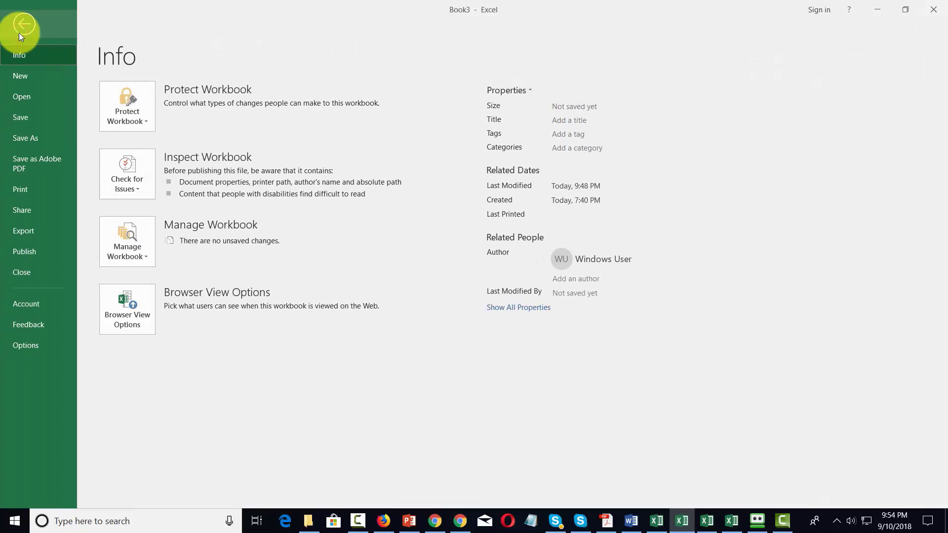
pyautogui.click(22, 77)
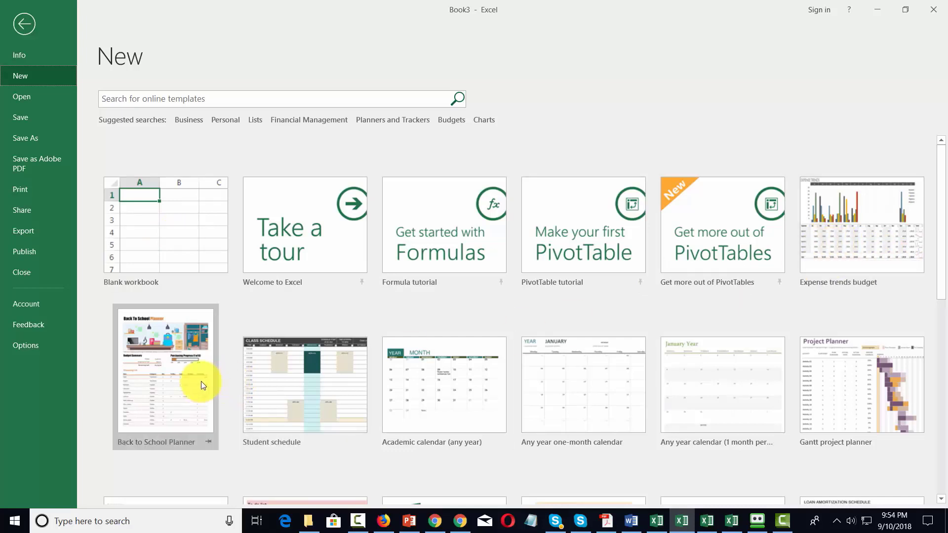
pyautogui.scroll(-3, 201, 382)
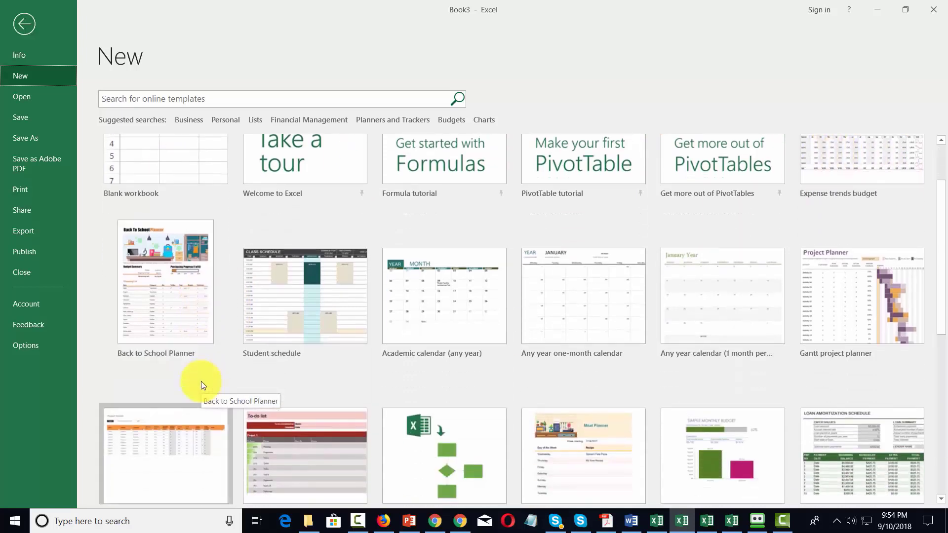
pyautogui.scroll(-2, 201, 381)
pyautogui.scroll(3, 200, 381)
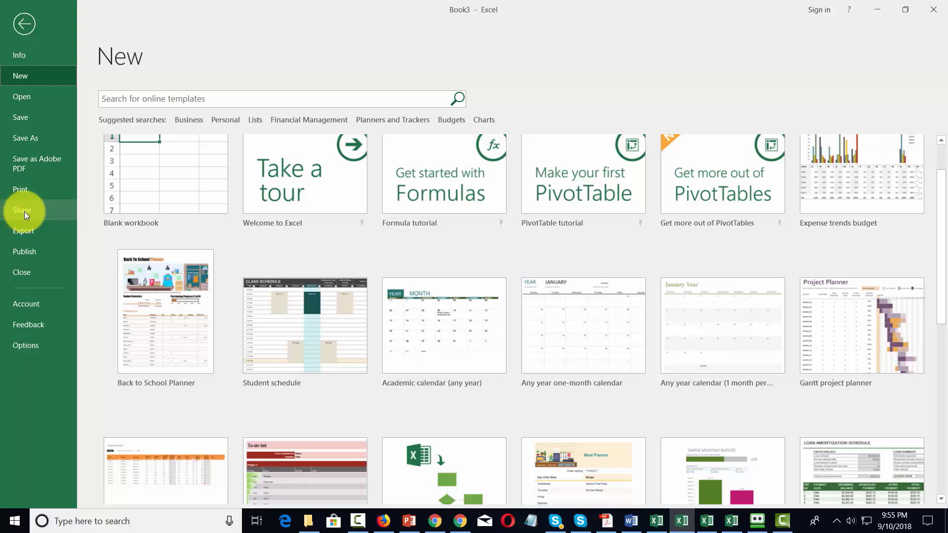
# - Go to the Share page and select Present Online for a Skype Meeting
pyautogui.click(25, 211)
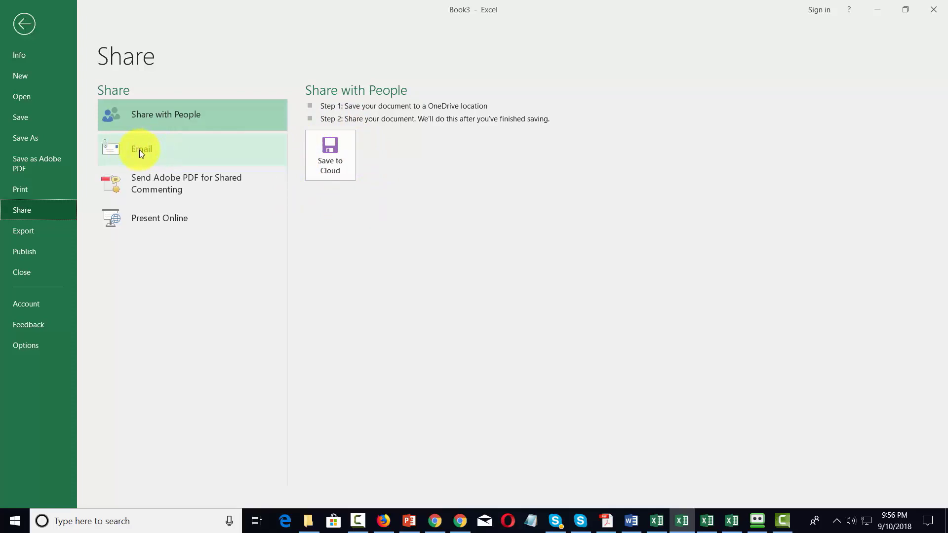
pyautogui.click(158, 220)
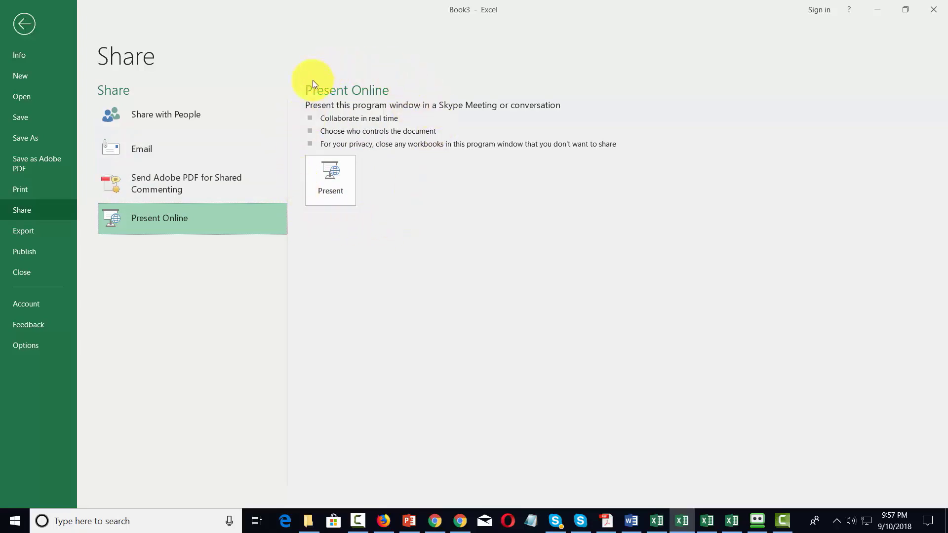
# - Browse the Present, Export > Change File Type and Publish to Power BI backstage pages
pyautogui.click(349, 205)
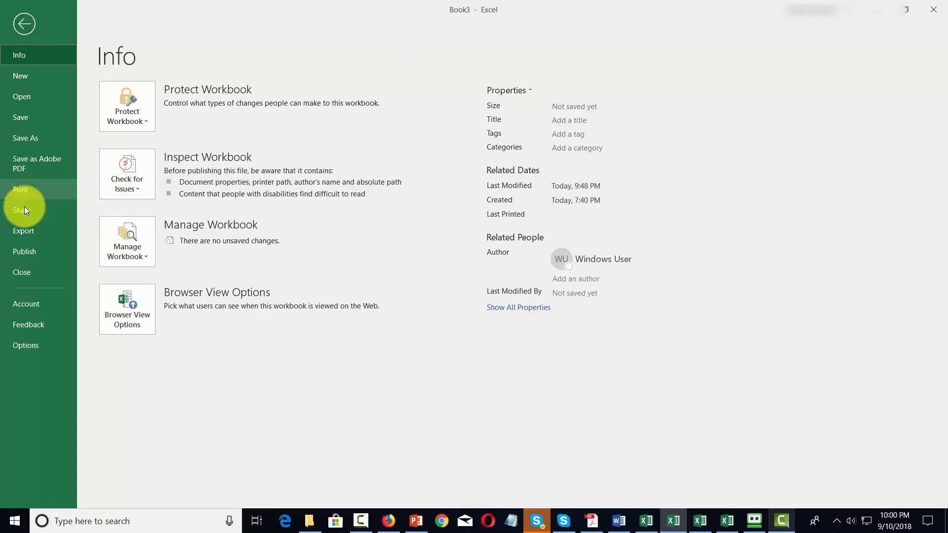
pyautogui.click(31, 231)
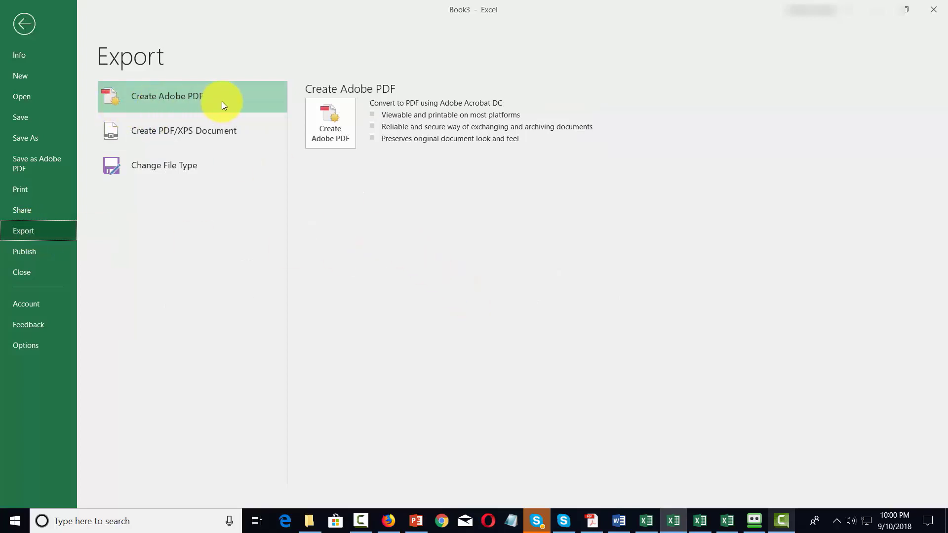
pyautogui.click(178, 167)
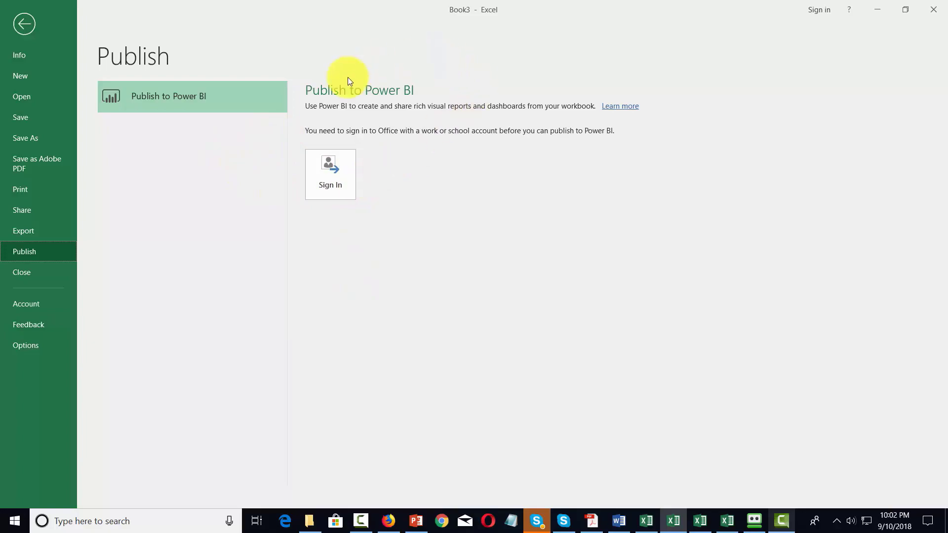
pyautogui.click(605, 107)
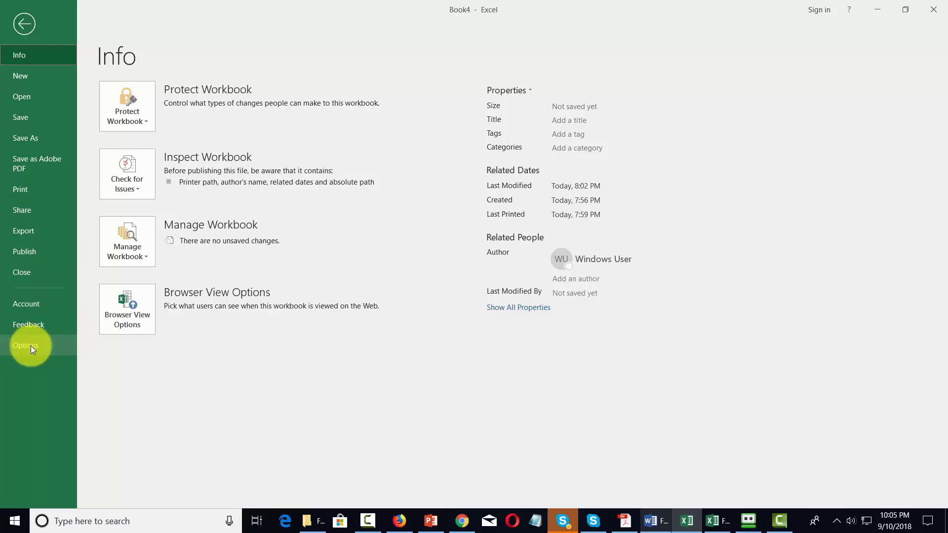
# - Open Excel Options and review the Formulas, Data, Proofing and Save pages
pyautogui.click(26, 345)
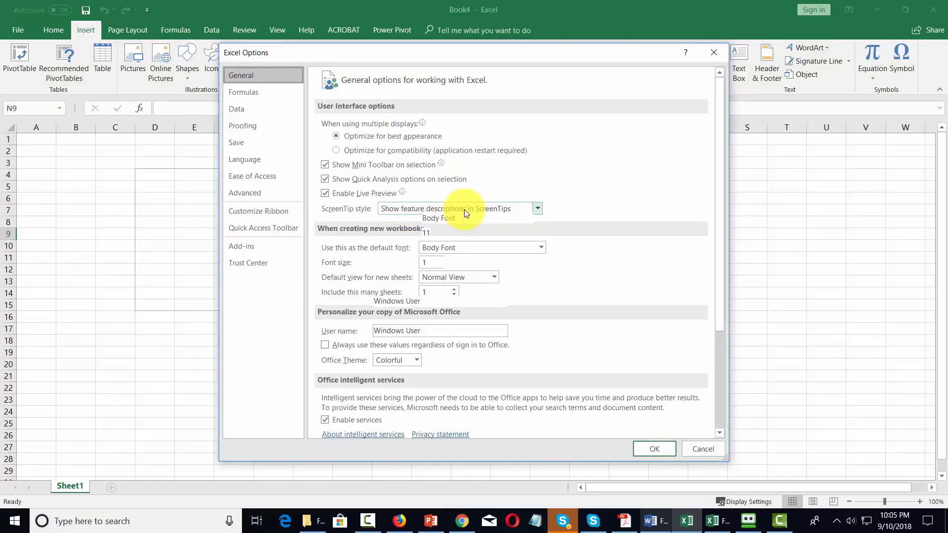
pyautogui.scroll(-3, 464, 209)
pyautogui.scroll(2, 465, 213)
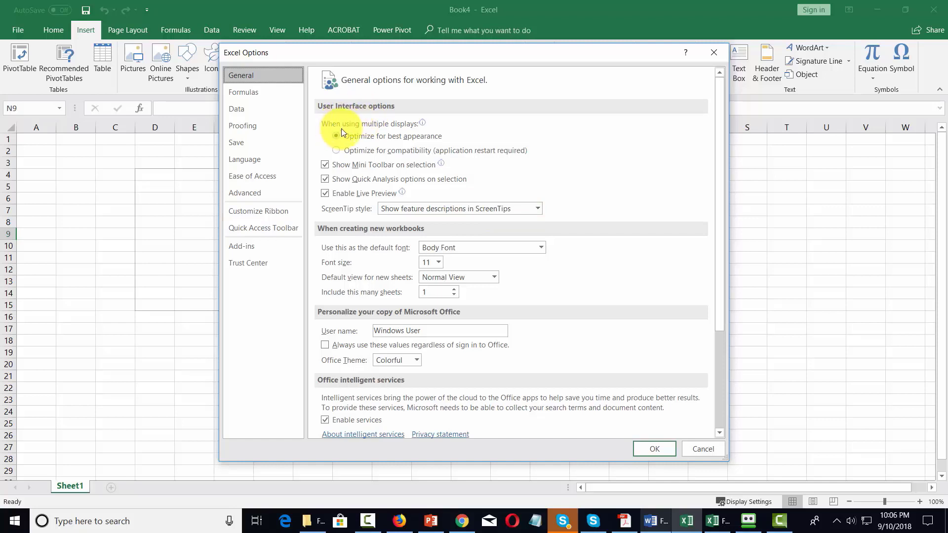
pyautogui.click(247, 93)
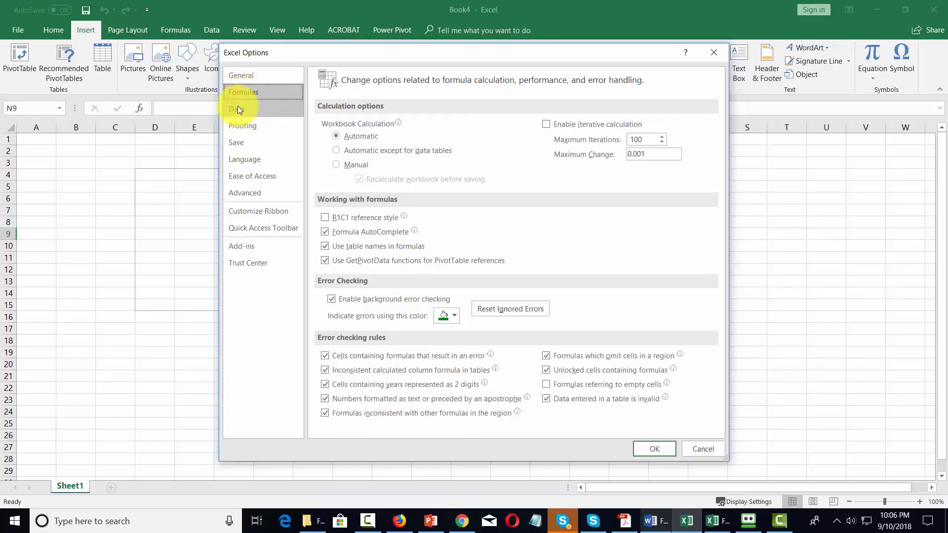
pyautogui.click(238, 106)
pyautogui.click(237, 125)
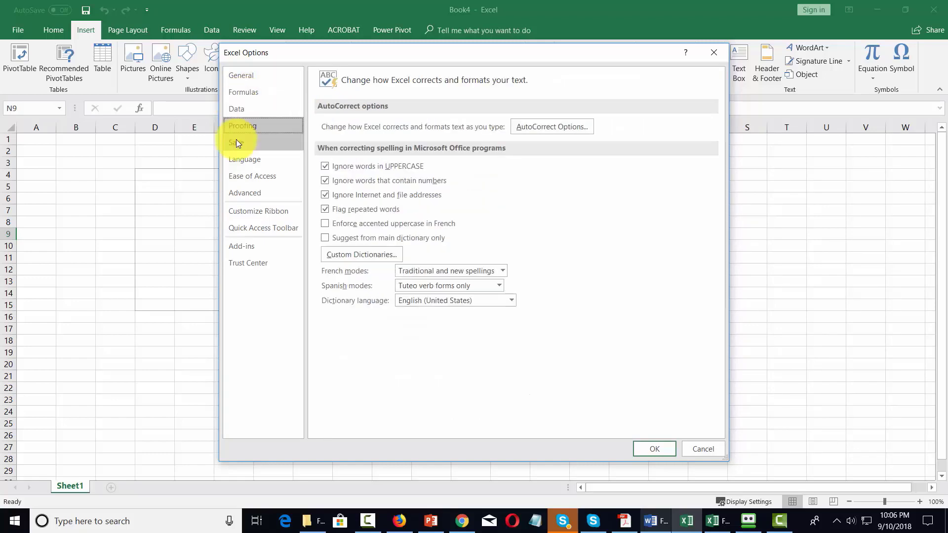
pyautogui.click(235, 143)
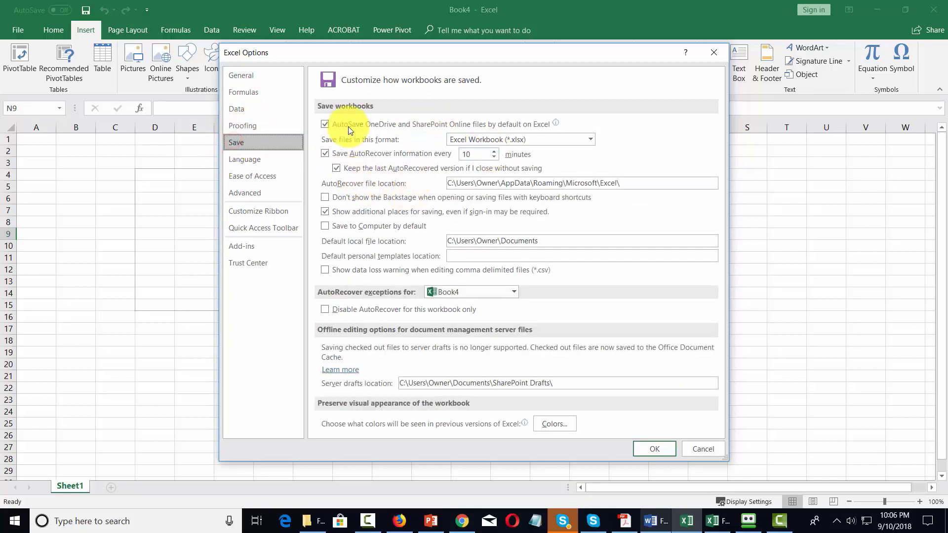
# - Review the Language, Advanced and Customize Ribbon pages, ending on the Add-ins list
pyautogui.click(257, 157)
pyautogui.click(256, 190)
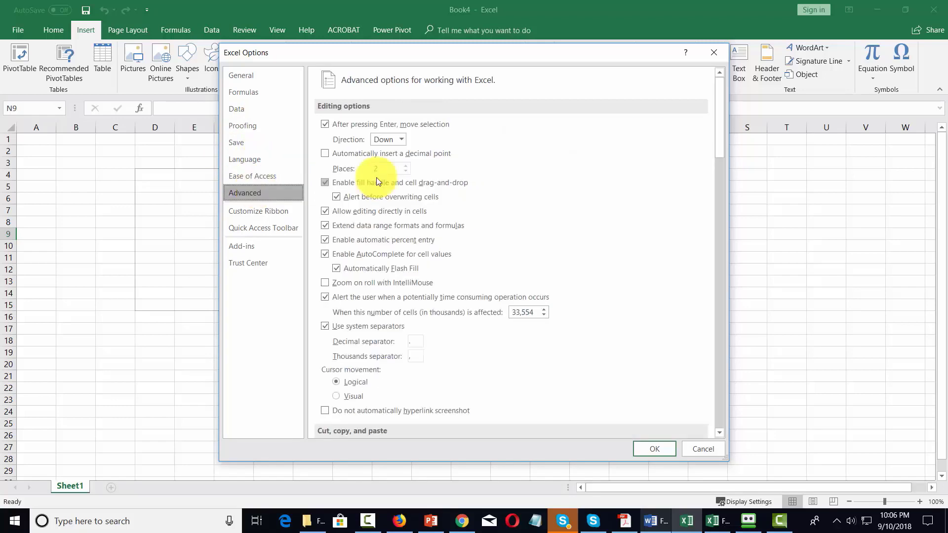
pyautogui.scroll(-15, 376, 177)
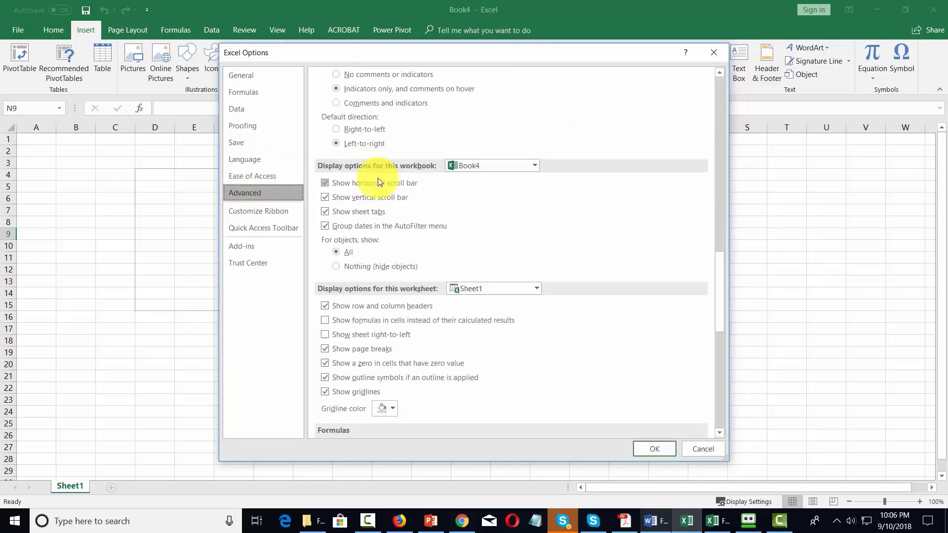
pyautogui.scroll(-10, 378, 182)
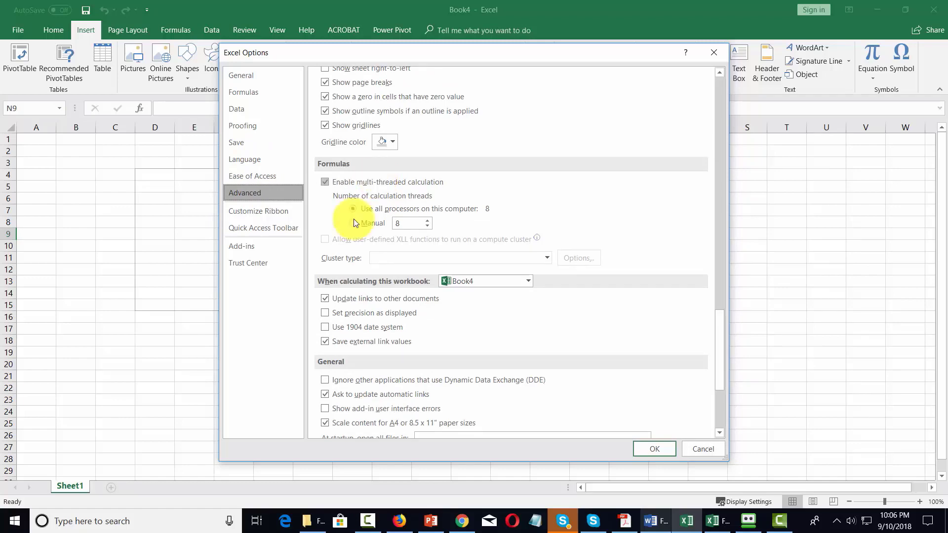
pyautogui.click(257, 212)
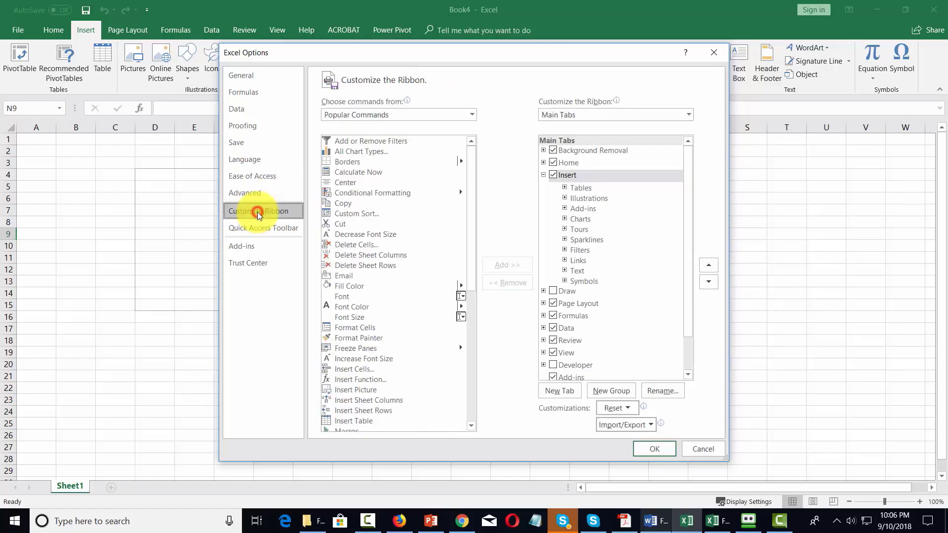
pyautogui.click(250, 246)
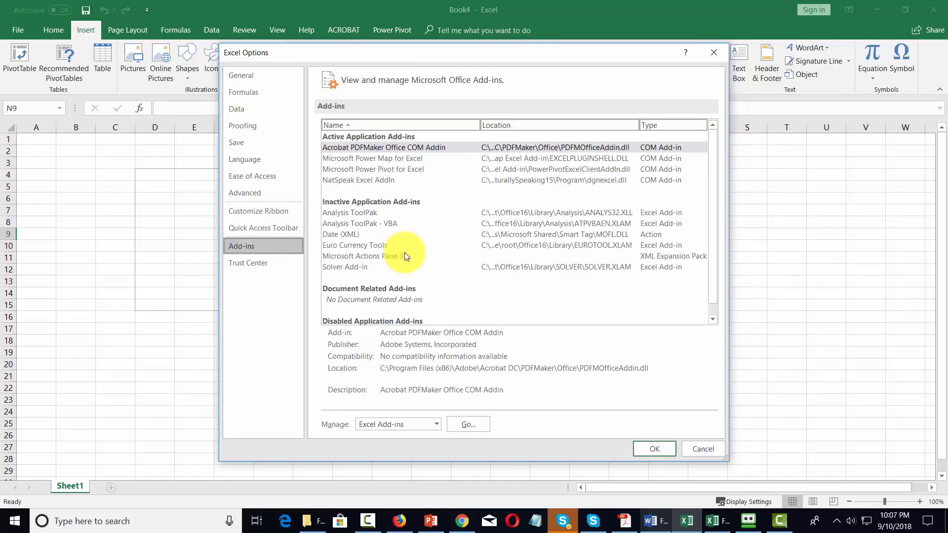